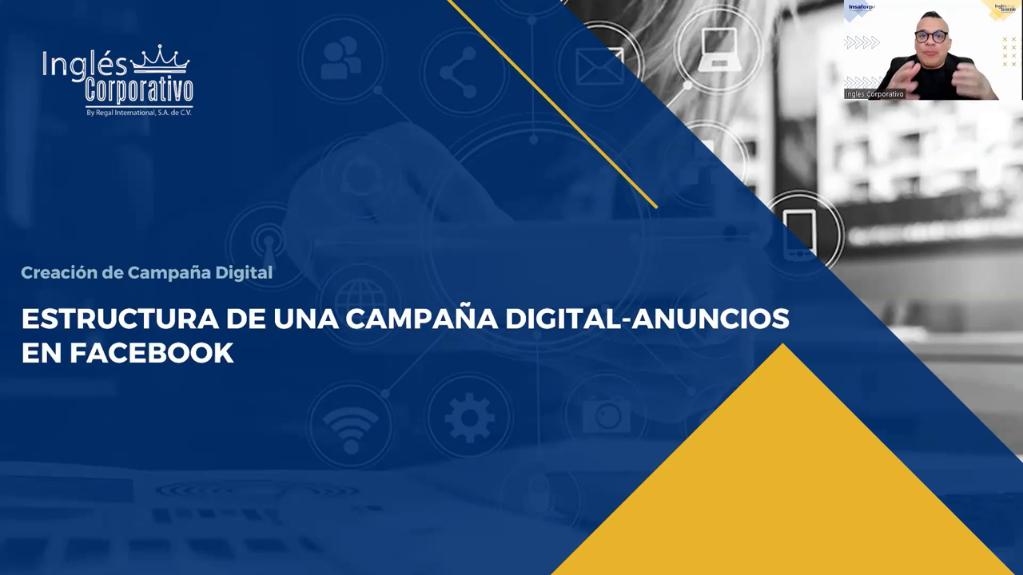
Advance the presentation from the title slide to the campaign-objective and structure slides
{"action": "key", "text": "Right"}
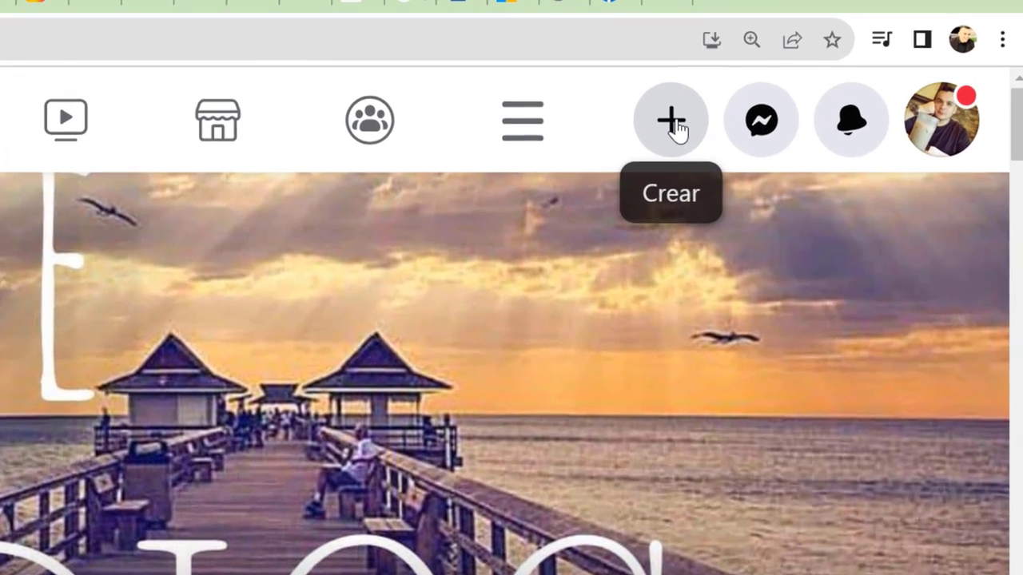
Open Facebook's + Crear menu and scroll down its list to reach the ad option
{"action": "left_click", "coordinate": [673, 127]}
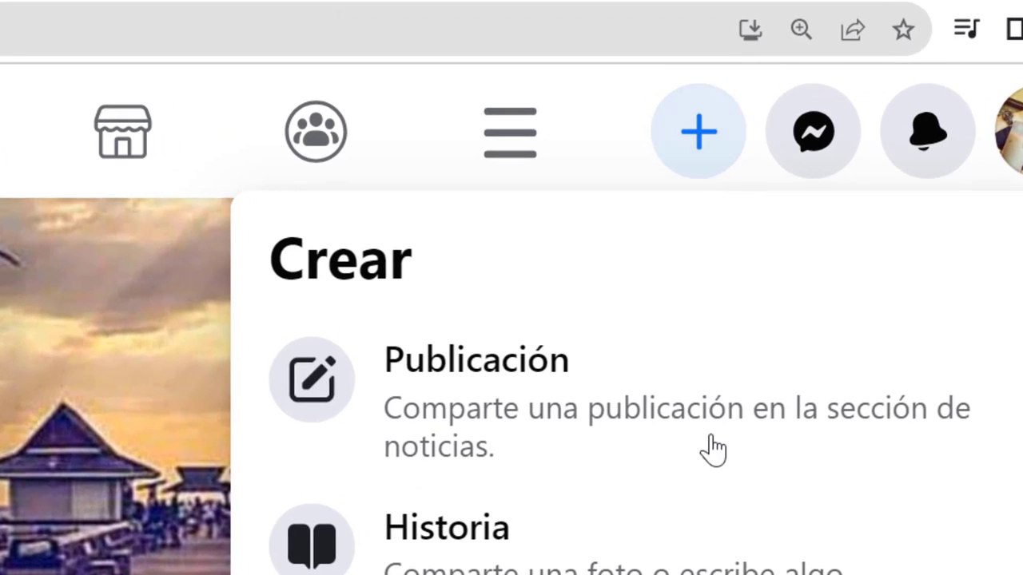
{"action": "scroll", "coordinate": [714, 455], "scroll_direction": "down", "scroll_amount": 2}
{"action": "scroll", "coordinate": [714, 460], "scroll_direction": "down", "scroll_amount": 3}
{"action": "scroll", "coordinate": [712, 459], "scroll_direction": "down", "scroll_amount": 3}
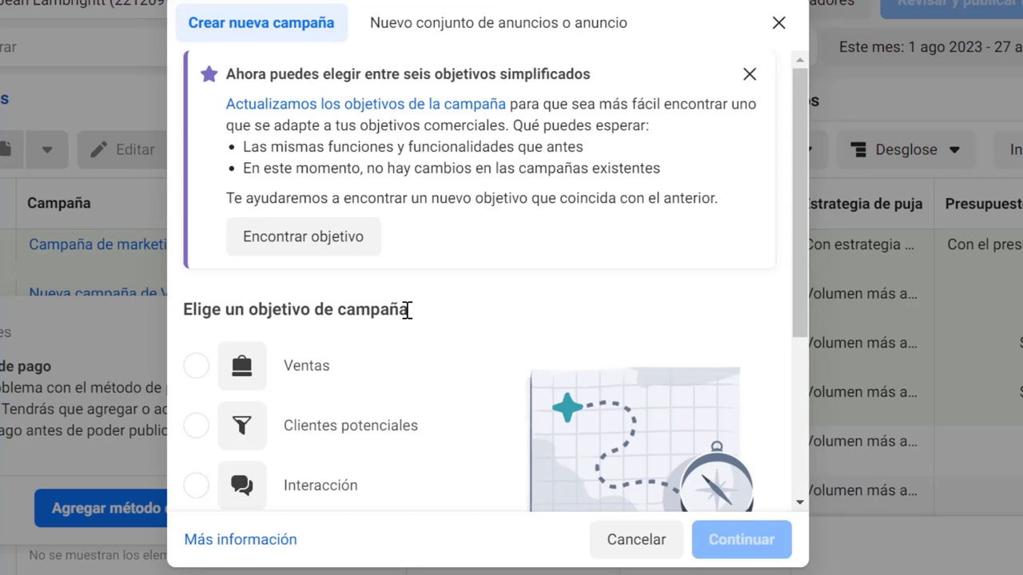
Pick Tráfico as the campaign objective and continue to the campaign editor
{"action": "scroll", "coordinate": [407, 311], "scroll_direction": "down", "scroll_amount": 2}
{"action": "scroll", "coordinate": [407, 319], "scroll_direction": "down", "scroll_amount": 2}
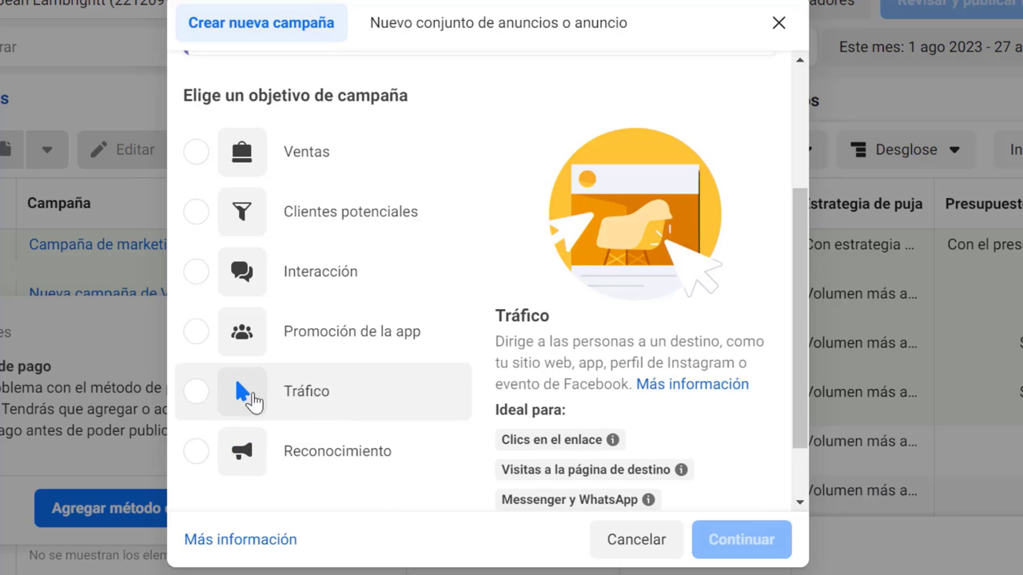
{"action": "left_click", "coordinate": [197, 391]}
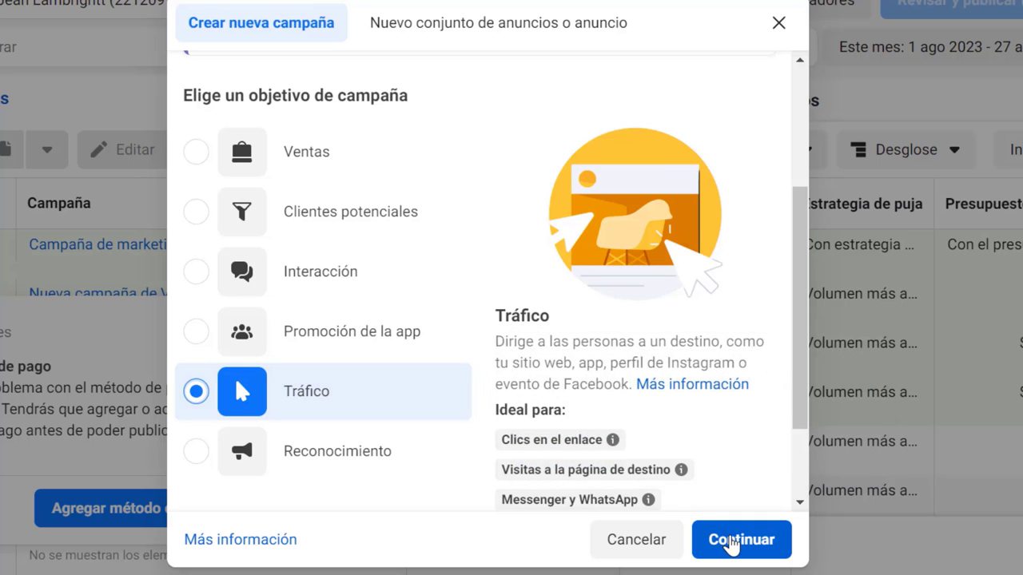
{"action": "left_click", "coordinate": [730, 542]}
Replace the default campaign name with 'CAMPAÑA DE MARKETING ESTRATEGICO'
{"action": "left_click", "coordinate": [360, 159]}
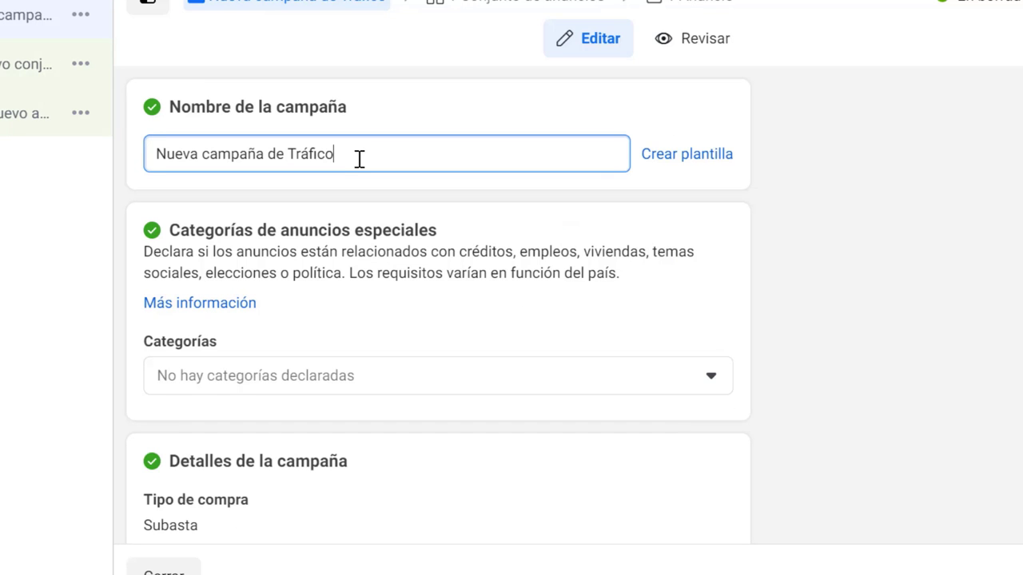
{"action": "key", "text": "BackSpace"}
{"action": "key", "text": "BackSpace"}
{"action": "key", "text": "BackSpace"}
{"action": "key", "text": "BackSpace"}
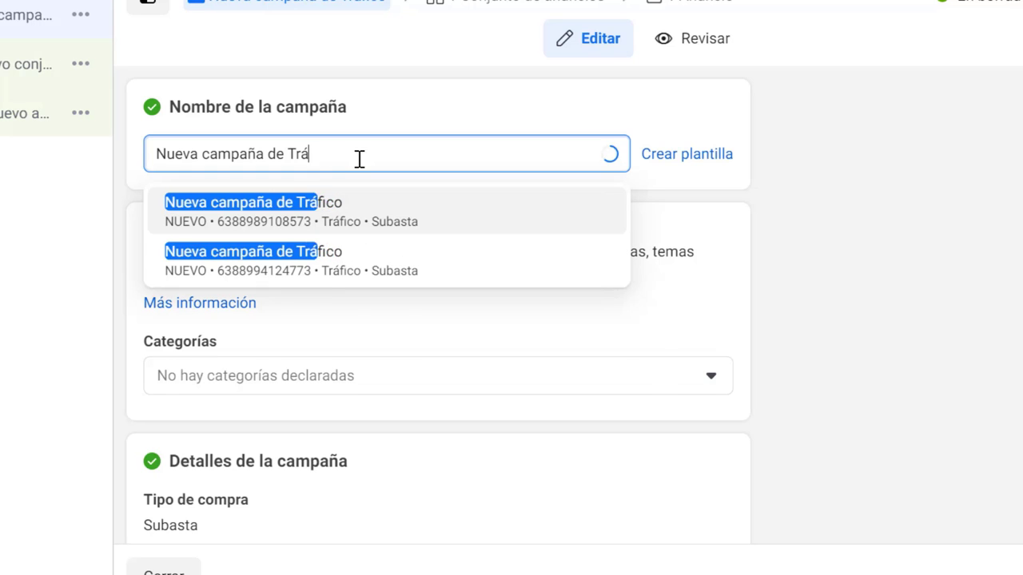
{"action": "key", "text": "BackSpace"}
{"action": "key", "text": "BackSpace"}
{"action": "key", "text": "BackSpace"}
{"action": "key", "text": "BackSpace"}
{"action": "key", "text": "BackSpace"}
{"action": "key", "text": "BackSpace"}
{"action": "key", "text": "BackSpace"}
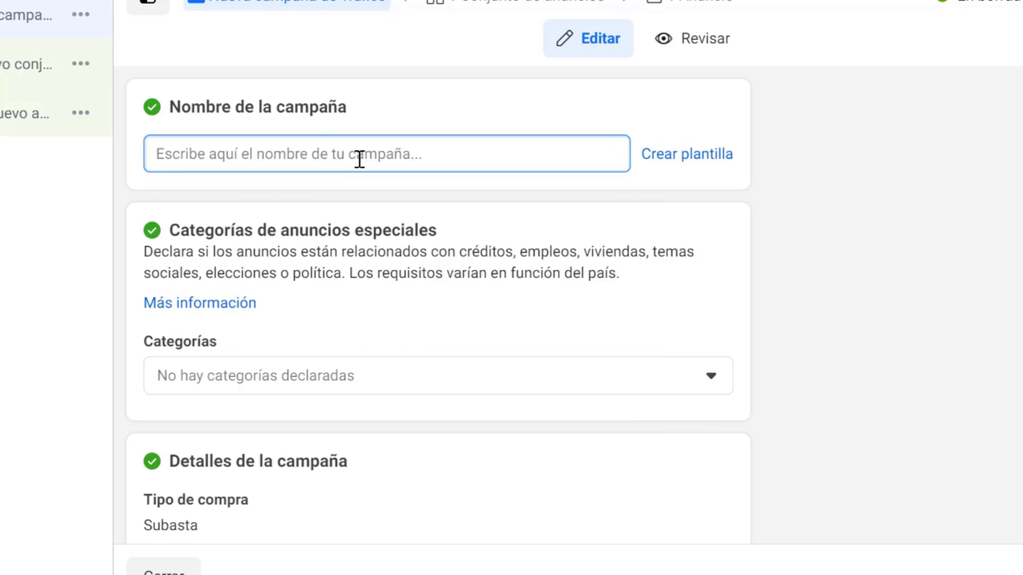
{"action": "type", "text": "CAMPÑA"}
{"action": "key", "text": "BackSpace"}
{"action": "key", "text": "BackSpace"}
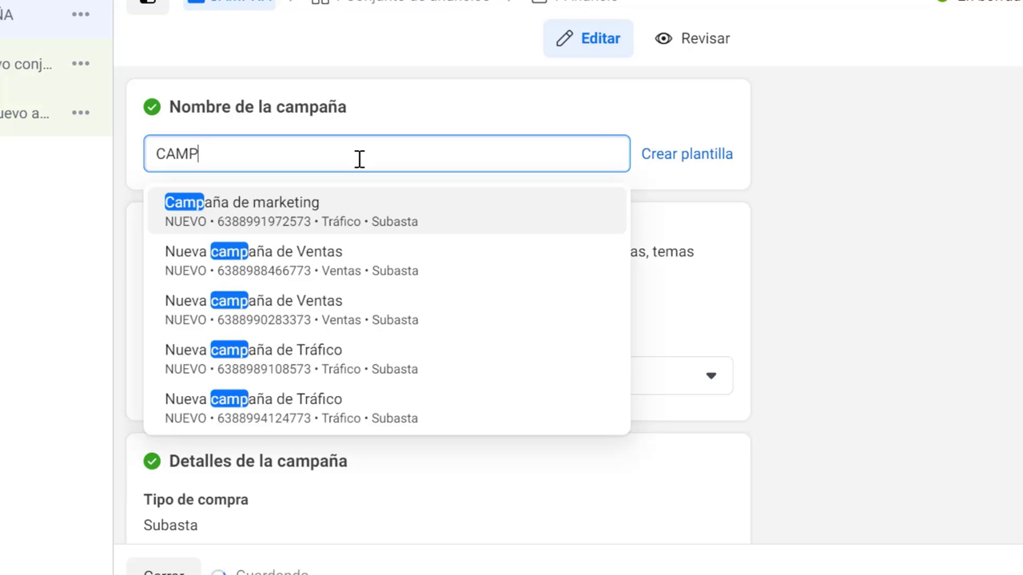
{"action": "type", "text": "AÑA DE MAR"}
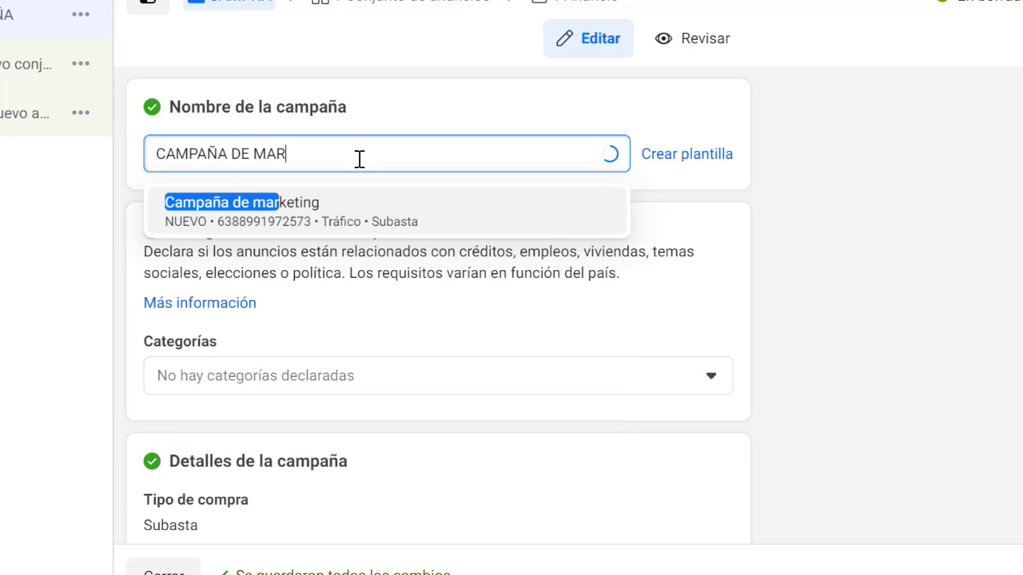
{"action": "type", "text": "KETING "}
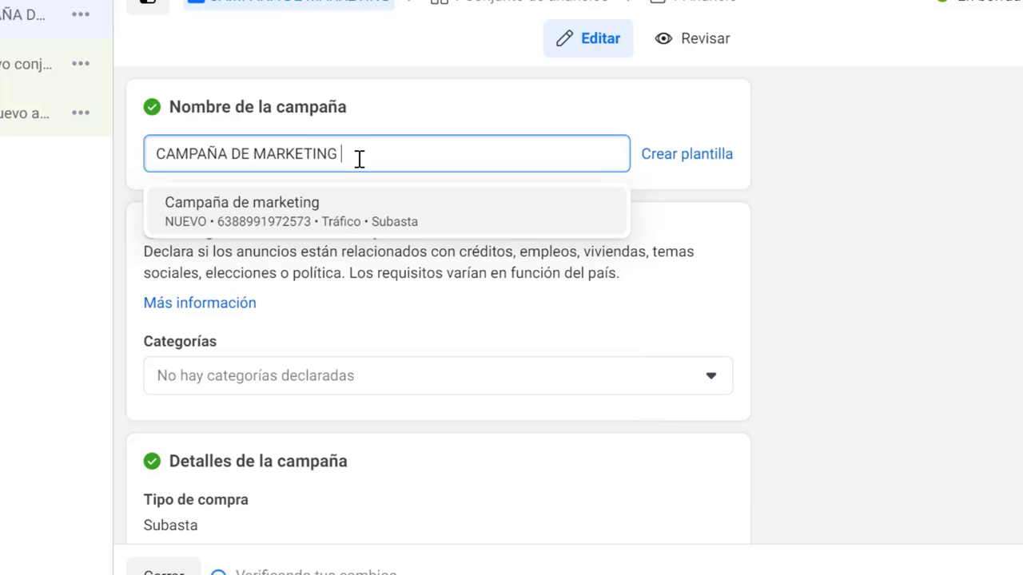
{"action": "type", "text": "ESTRATEGICO"}
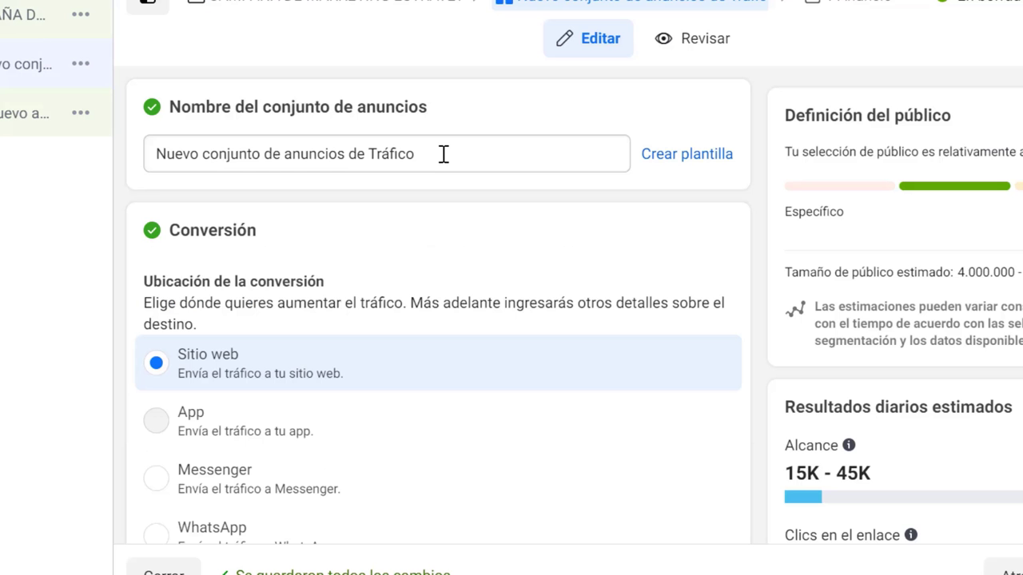
Replace the default ad set name with 'CAMPAÑA DE MARKETING ESTRATEGICO FULL'
{"action": "left_click", "coordinate": [444, 155]}
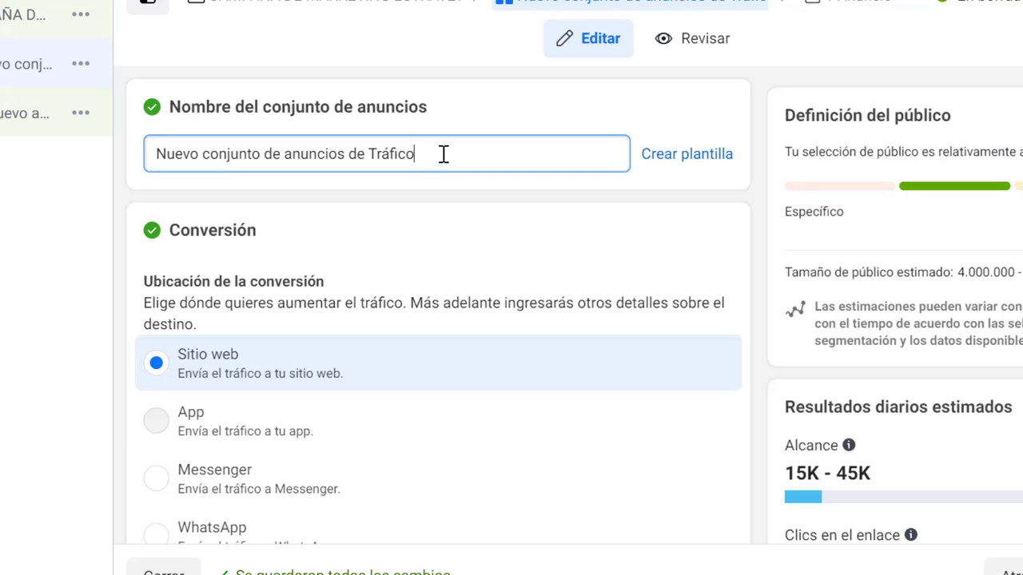
{"action": "left_click_drag", "start_coordinate": [443, 154], "coordinate": [155, 156]}
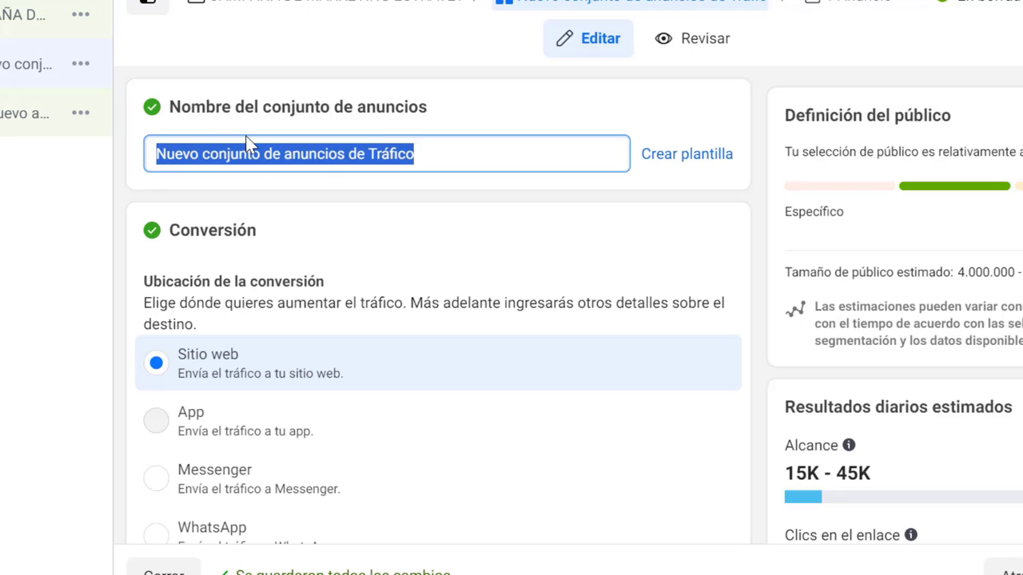
{"action": "type", "text": "CAMPA"}
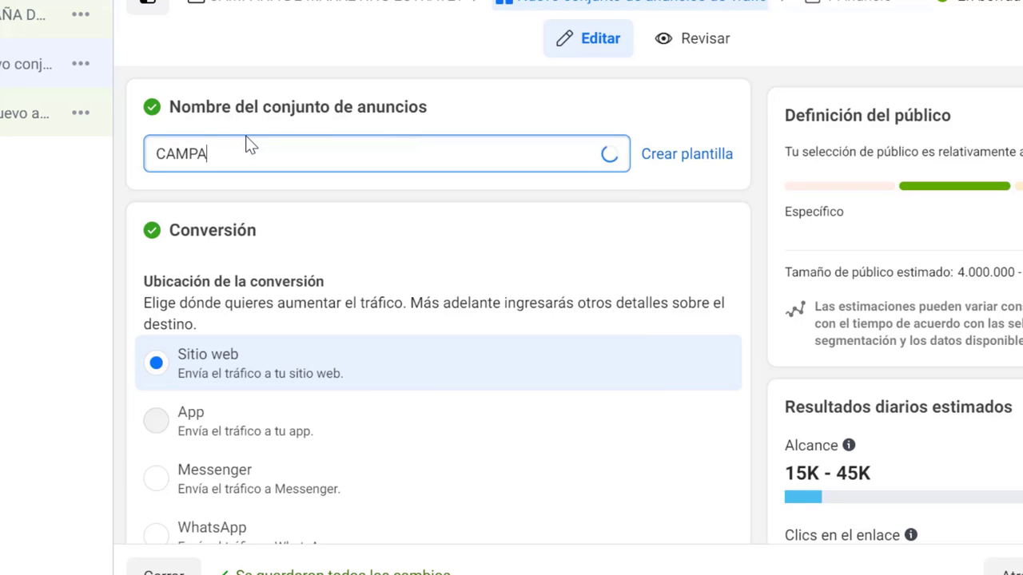
{"action": "type", "text": "ÑA DE"}
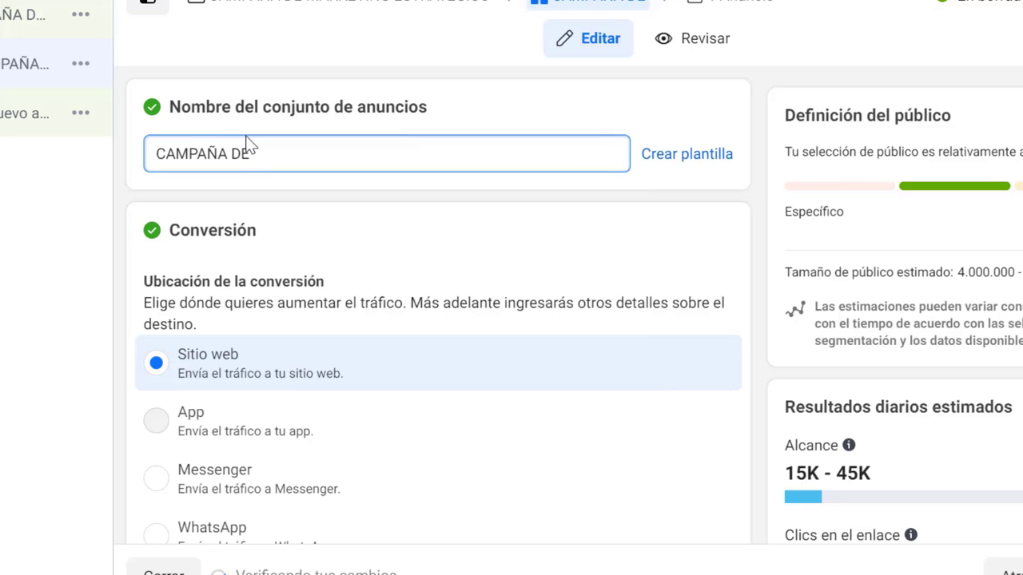
{"action": "type", "text": " MARKET"}
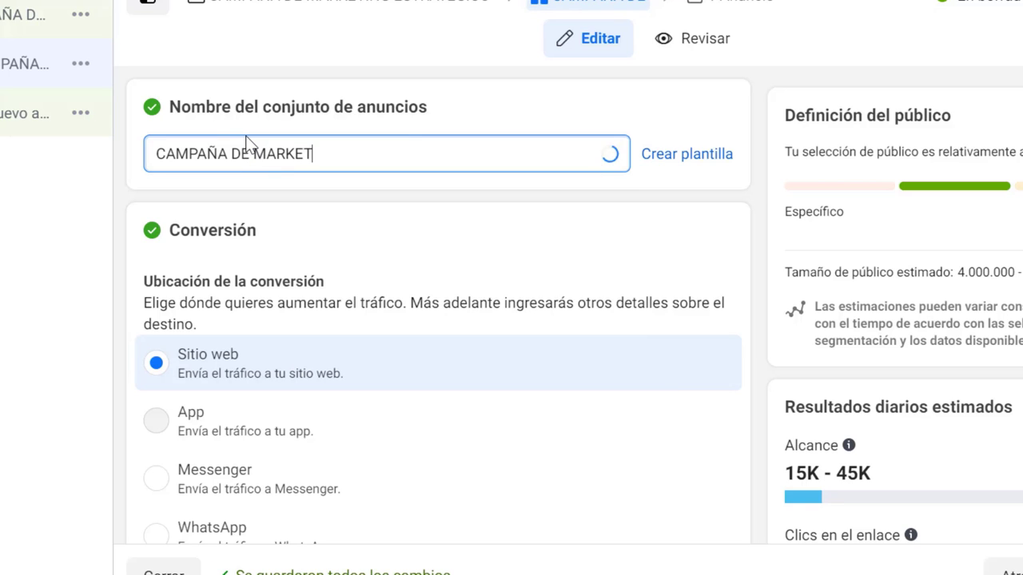
{"action": "type", "text": "ING"}
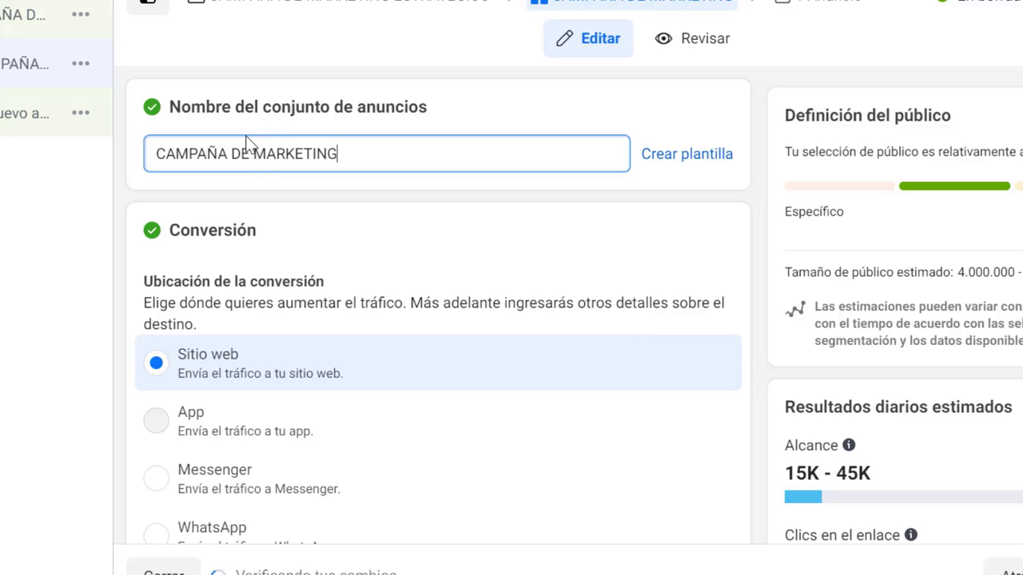
{"action": "type", "text": " ESTRATEG"}
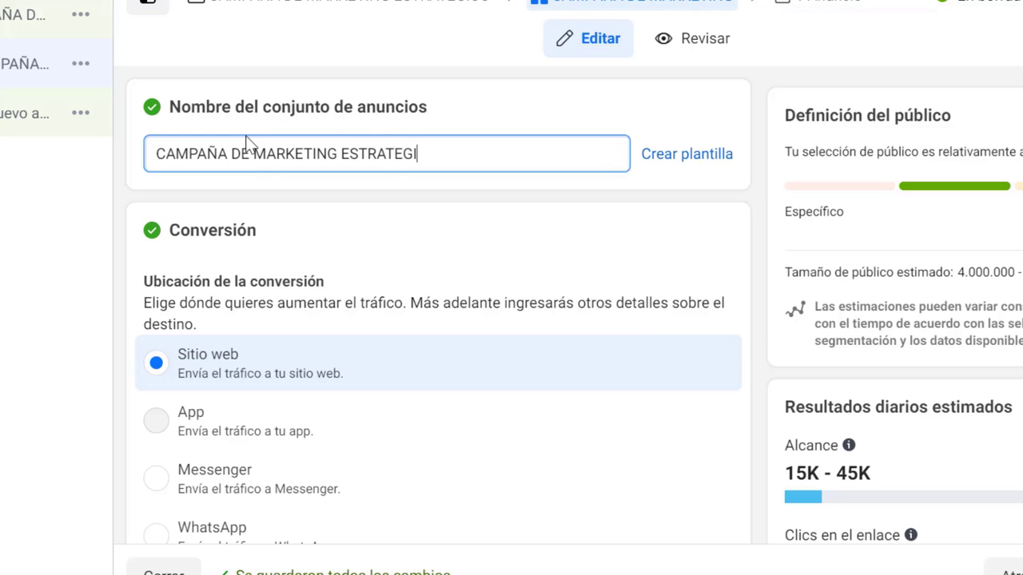
{"action": "type", "text": "ICO F"}
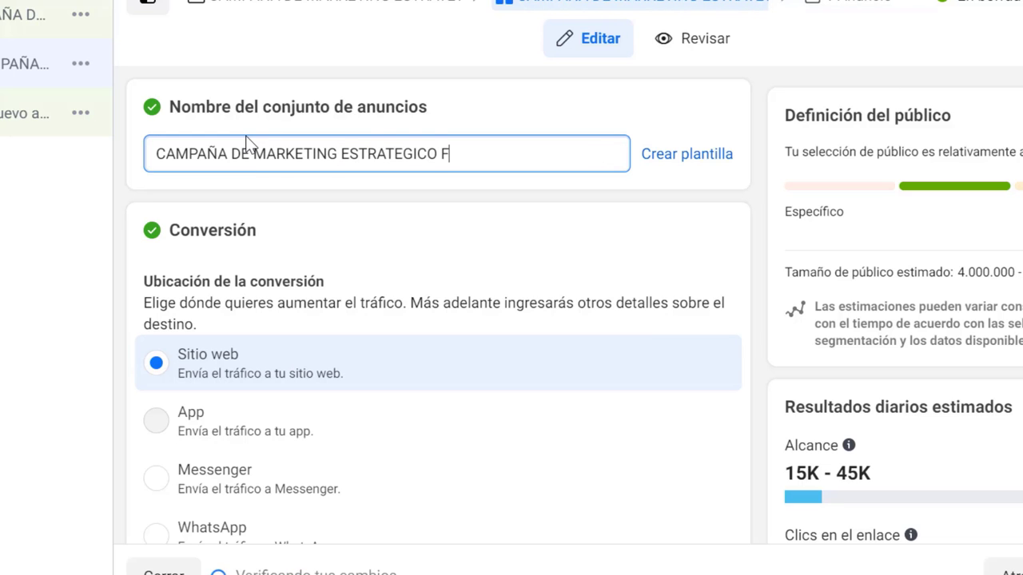
{"action": "type", "text": "ULL"}
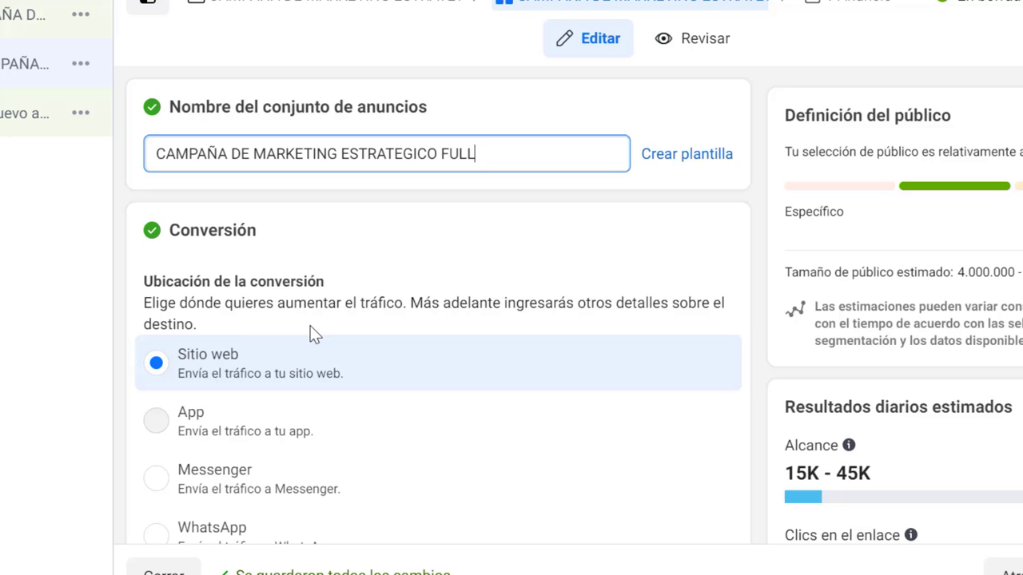
{"action": "scroll", "coordinate": [302, 342], "scroll_direction": "down", "scroll_amount": 2}
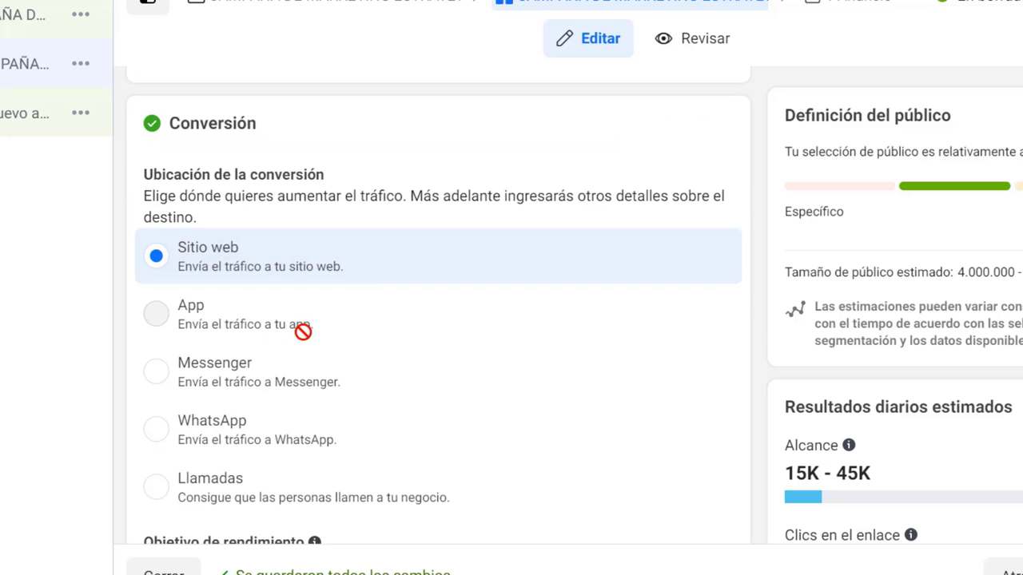
{"action": "scroll", "coordinate": [292, 373], "scroll_direction": "down", "scroll_amount": 2}
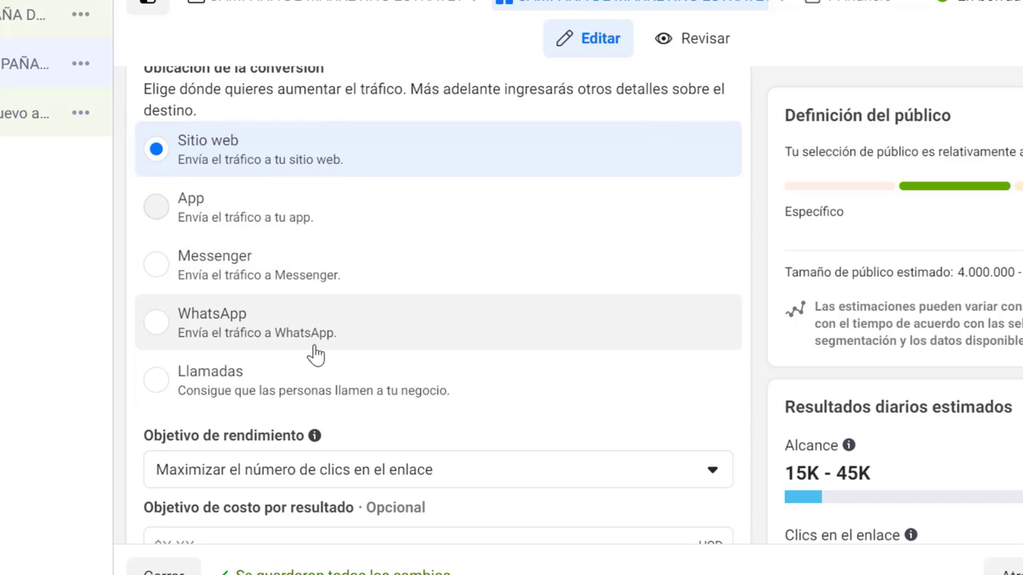
{"action": "scroll", "coordinate": [341, 369], "scroll_direction": "up", "scroll_amount": 4}
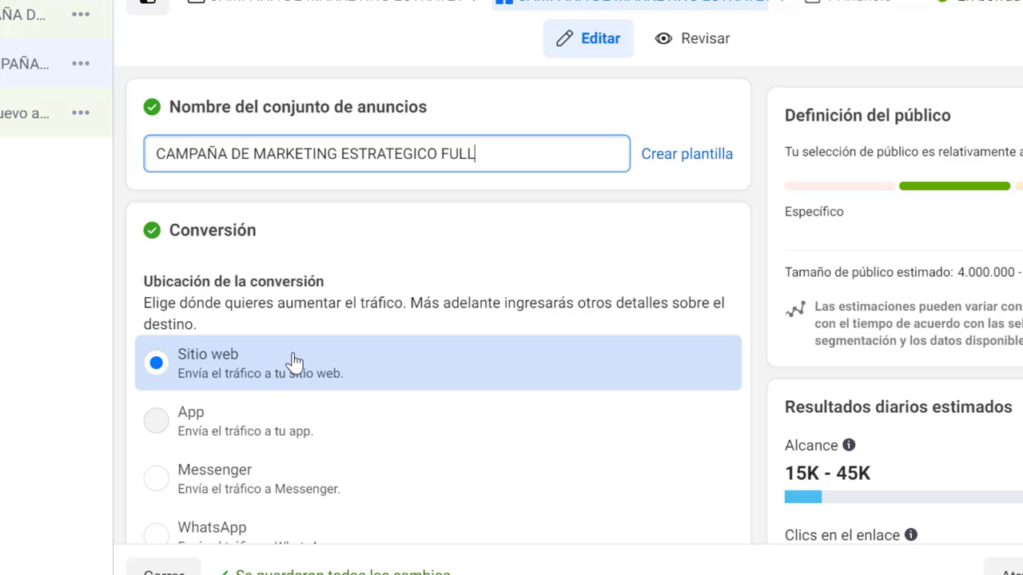
{"action": "scroll", "coordinate": [295, 359], "scroll_direction": "down", "scroll_amount": 5}
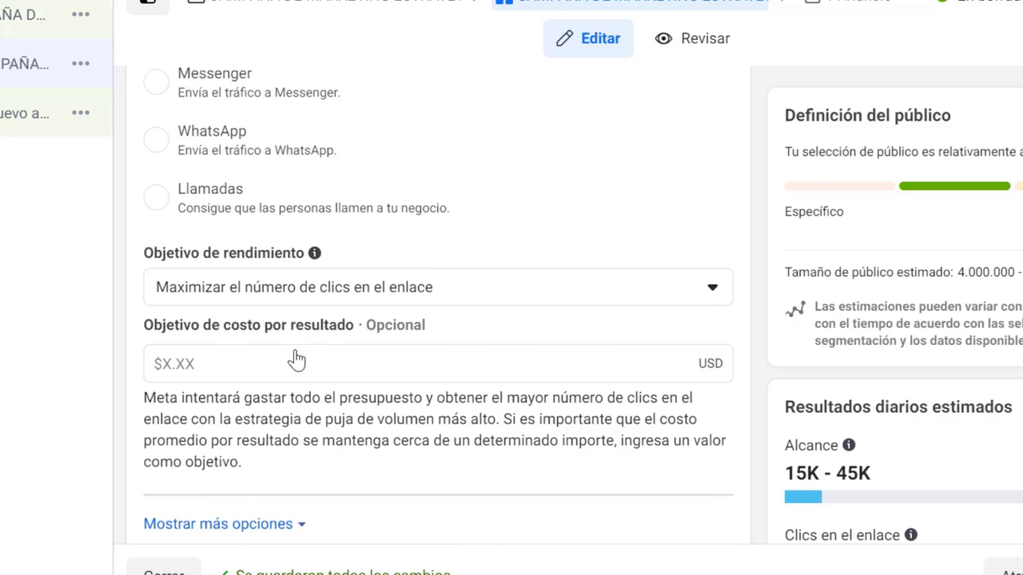
{"action": "scroll", "coordinate": [295, 358], "scroll_direction": "down", "scroll_amount": 2}
{"action": "scroll", "coordinate": [294, 359], "scroll_direction": "down", "scroll_amount": 1}
{"action": "scroll", "coordinate": [295, 358], "scroll_direction": "down", "scroll_amount": 2}
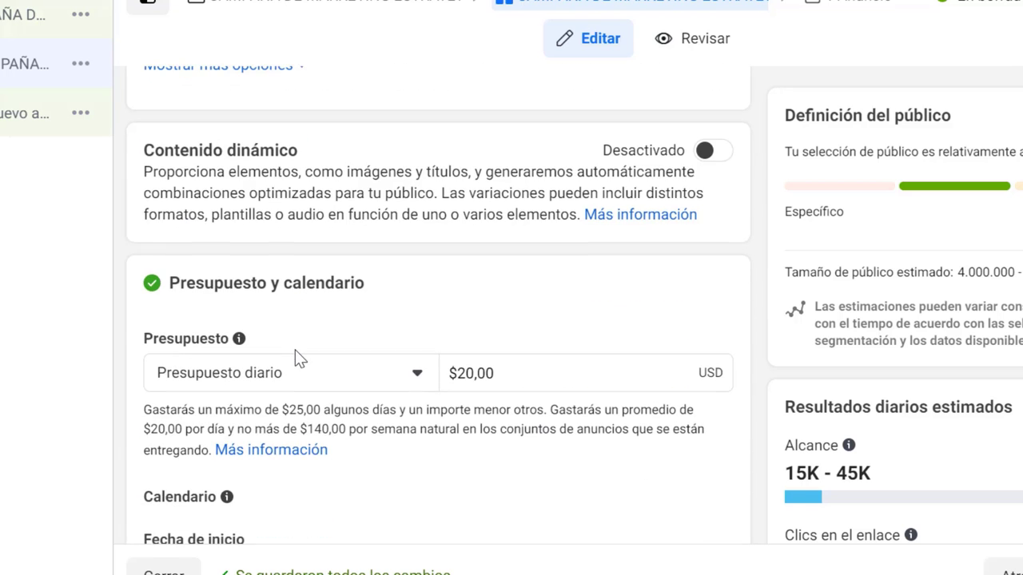
{"action": "scroll", "coordinate": [295, 357], "scroll_direction": "down", "scroll_amount": 3}
{"action": "scroll", "coordinate": [295, 352], "scroll_direction": "up", "scroll_amount": 1}
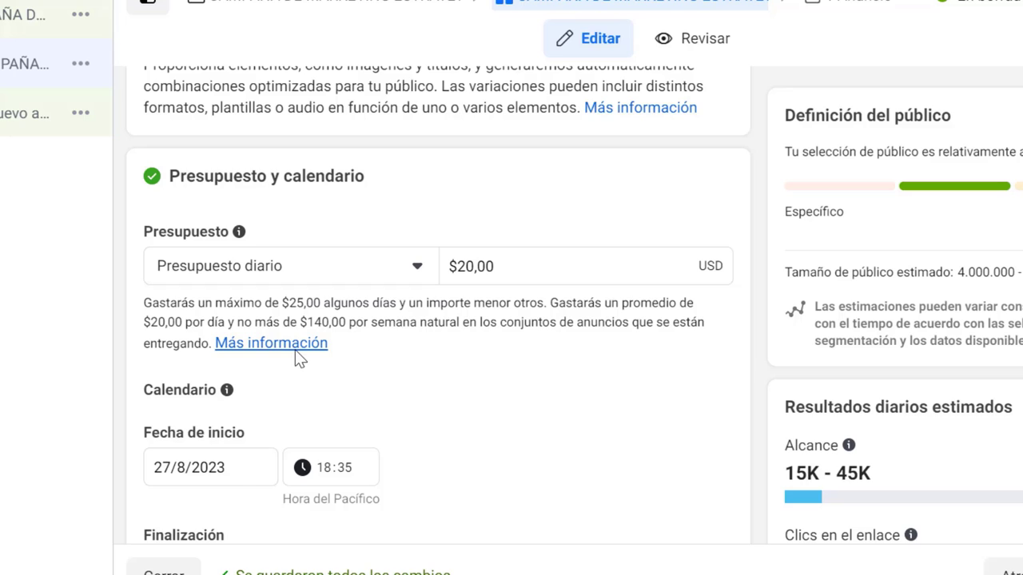
Lower the ad set's daily budget from $20,00 to $10,00
{"action": "left_click", "coordinate": [475, 266]}
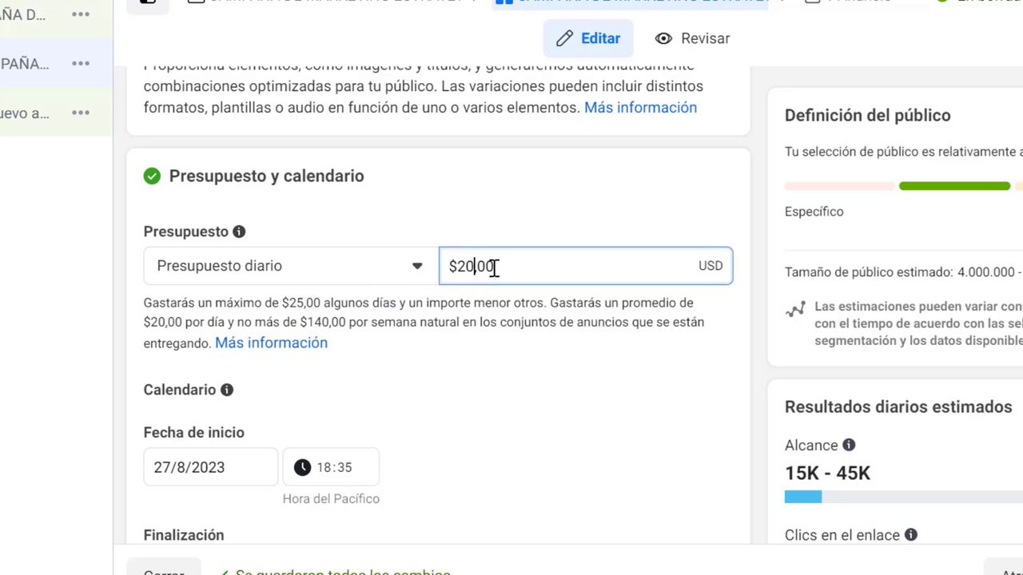
{"action": "key", "text": "BackSpace"}
{"action": "key", "text": "BackSpace"}
{"action": "type", "text": "1"}
{"action": "key", "text": "BackSpace"}
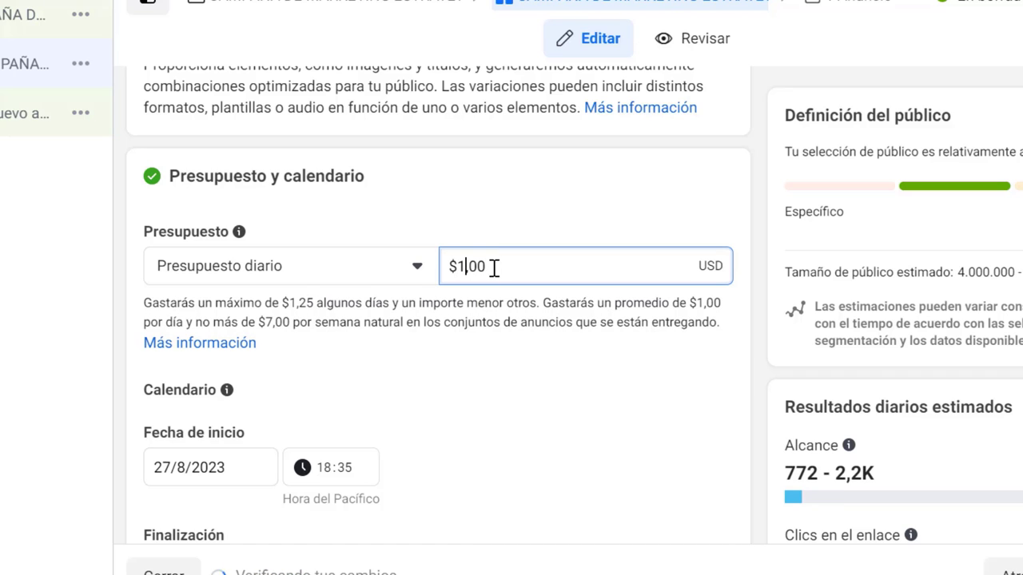
{"action": "type", "text": "0"}
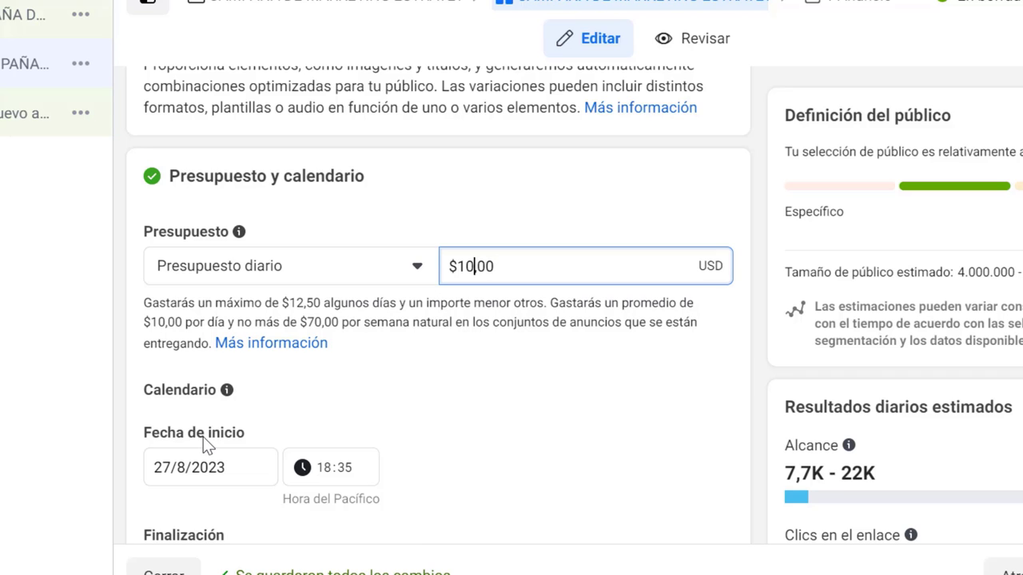
{"action": "scroll", "coordinate": [206, 446], "scroll_direction": "down", "scroll_amount": 2}
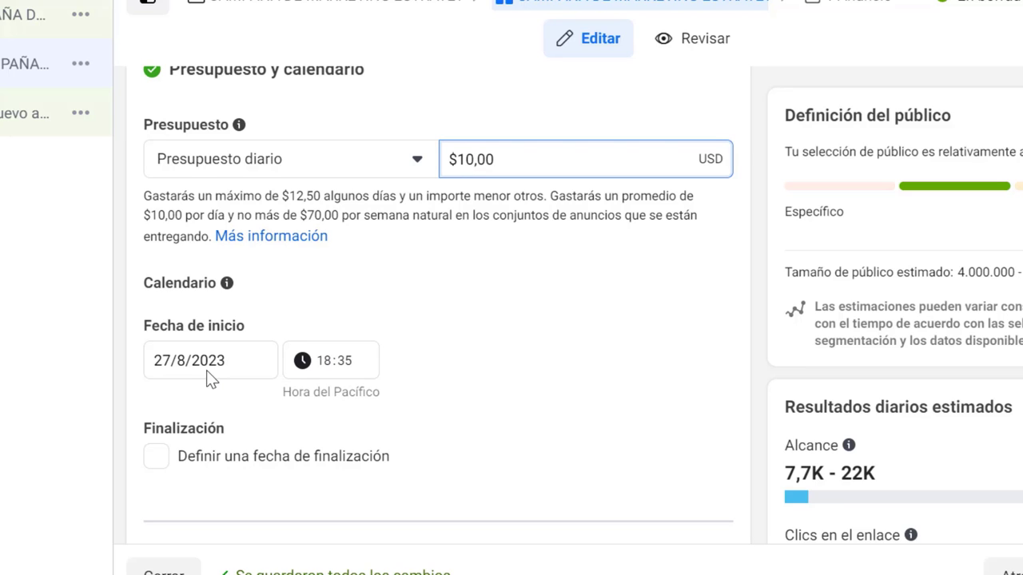
Enable an end date and set it to 31 August 2023
{"action": "left_click", "coordinate": [154, 458]}
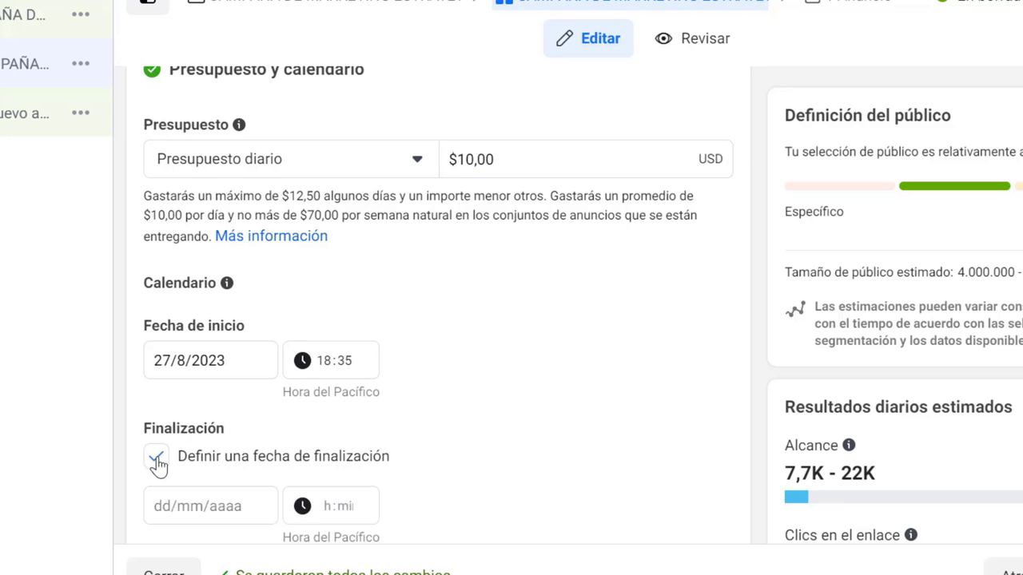
{"action": "scroll", "coordinate": [227, 444], "scroll_direction": "down", "scroll_amount": 3}
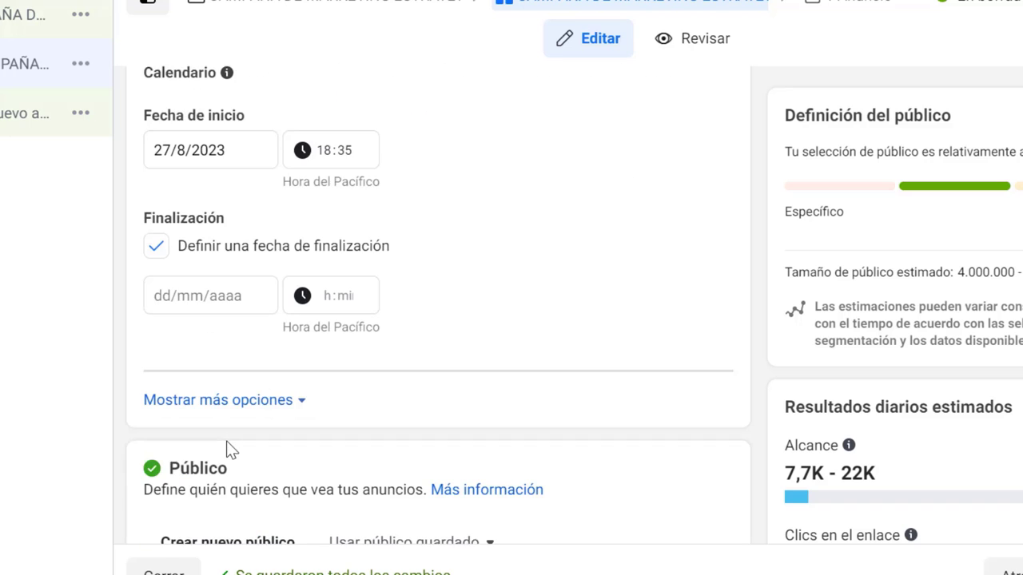
{"action": "left_click", "coordinate": [202, 296]}
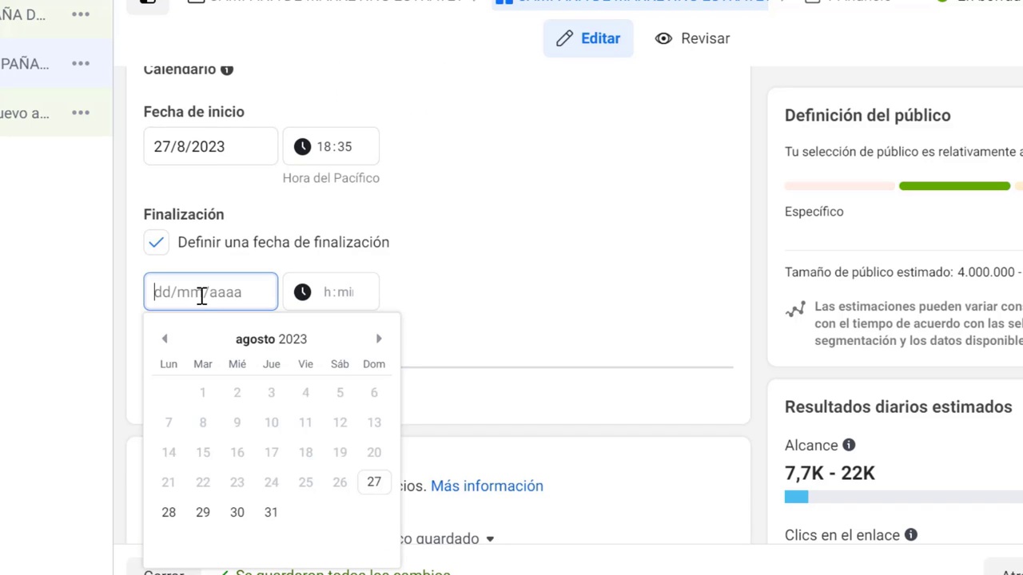
{"action": "left_click", "coordinate": [270, 513]}
{"action": "scroll", "coordinate": [631, 391], "scroll_direction": "down", "scroll_amount": 3}
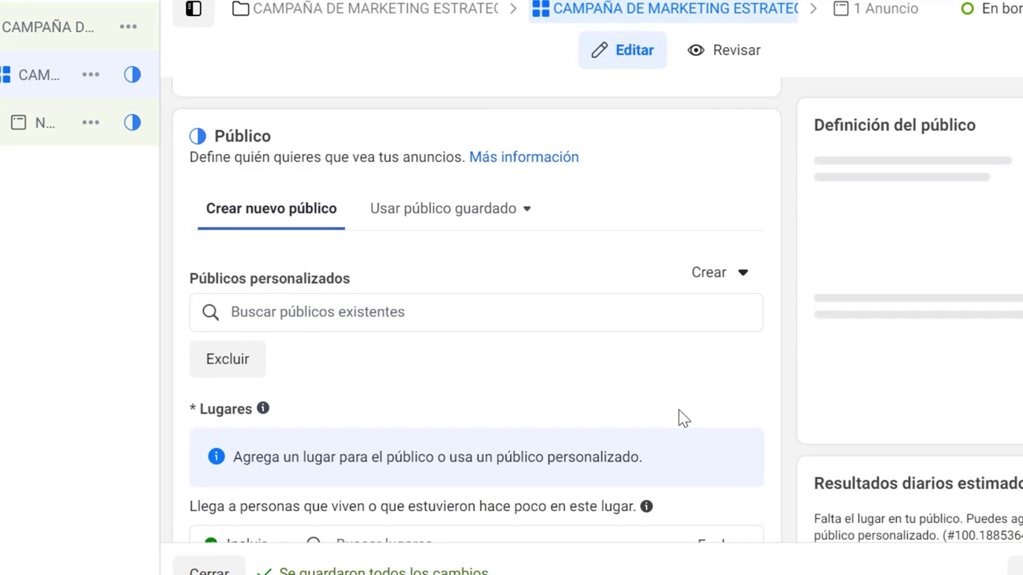
Add El Salvador as the target location through Países > América Central
{"action": "scroll", "coordinate": [623, 375], "scroll_direction": "down", "scroll_amount": 2}
{"action": "scroll", "coordinate": [616, 353], "scroll_direction": "down", "scroll_amount": 3}
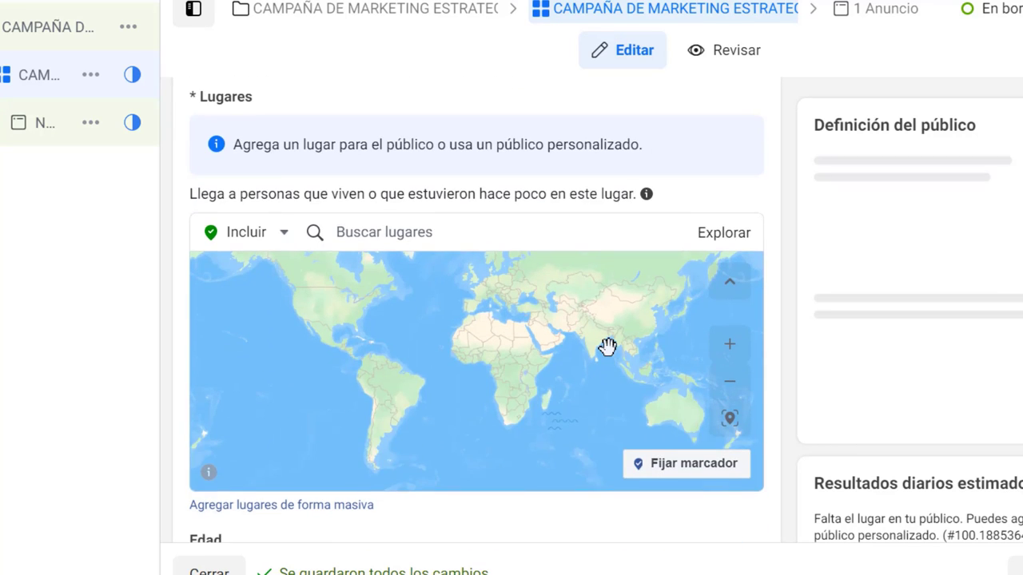
{"action": "left_click", "coordinate": [724, 240]}
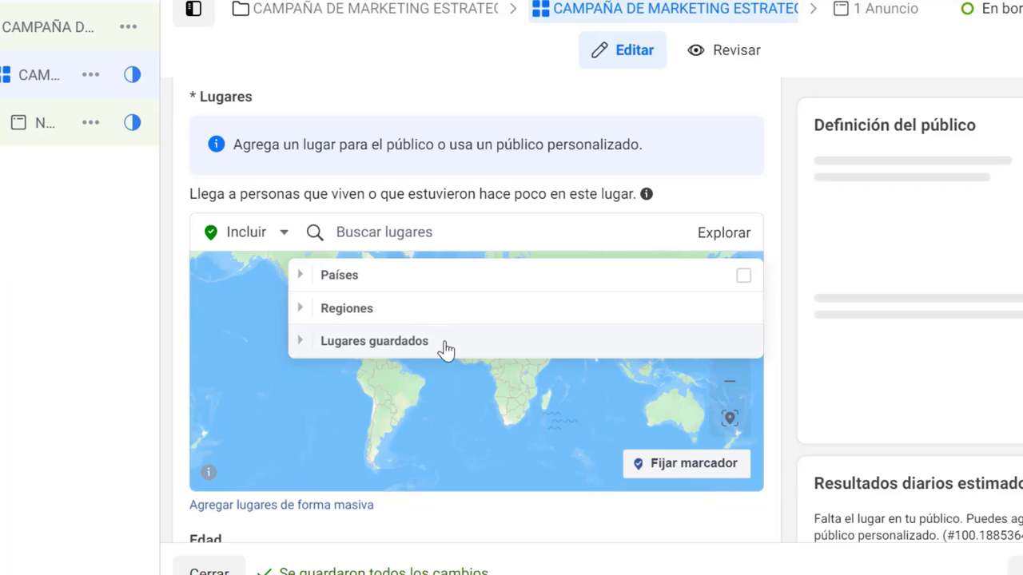
{"action": "left_click", "coordinate": [460, 292]}
{"action": "left_click", "coordinate": [413, 407]}
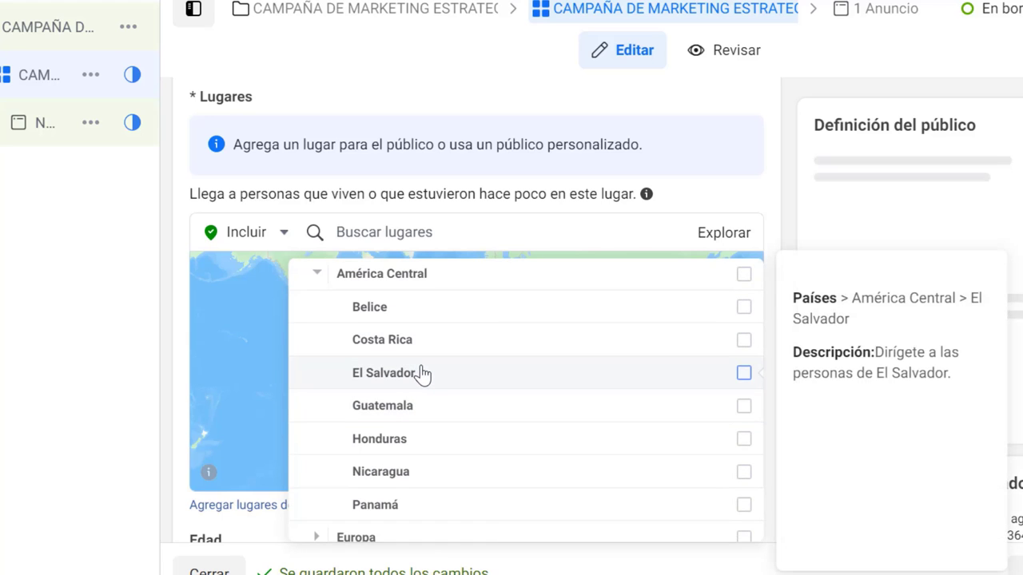
{"action": "left_click", "coordinate": [421, 373]}
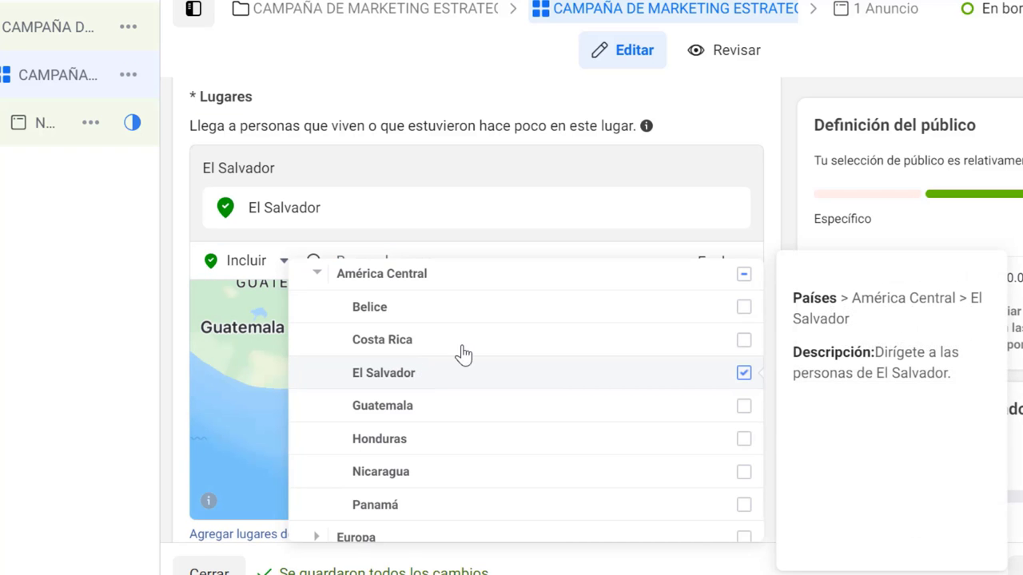
{"action": "left_click", "coordinate": [716, 124]}
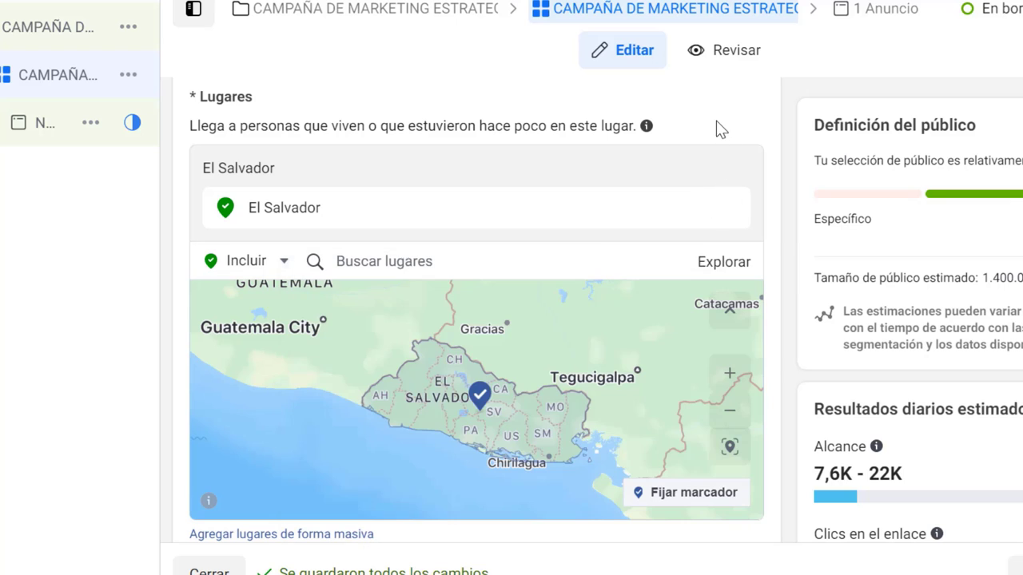
Search the locations and narrow the target to San Salvador, El Salvador
{"action": "left_click", "coordinate": [392, 264]}
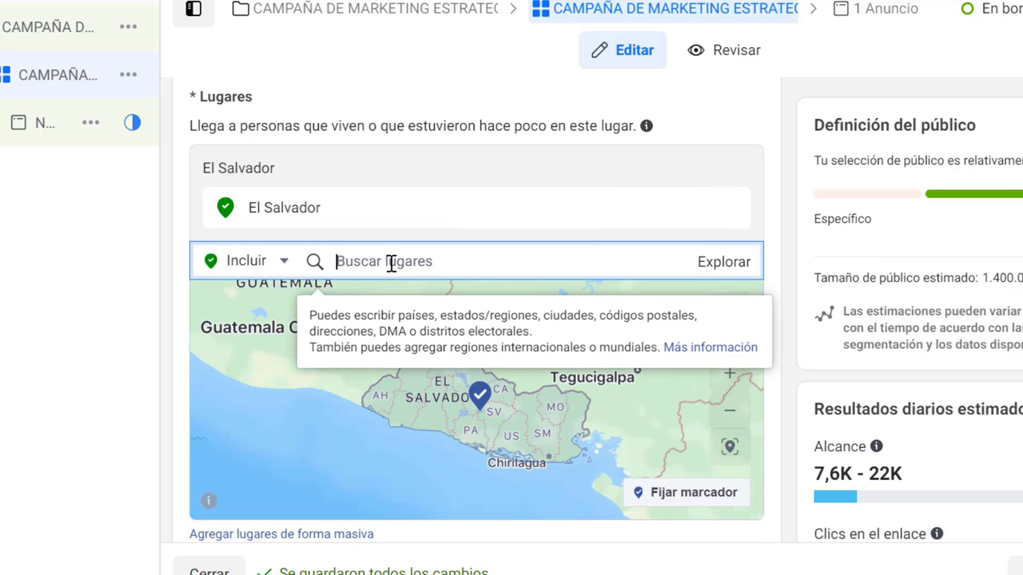
{"action": "type", "text": "Salva"}
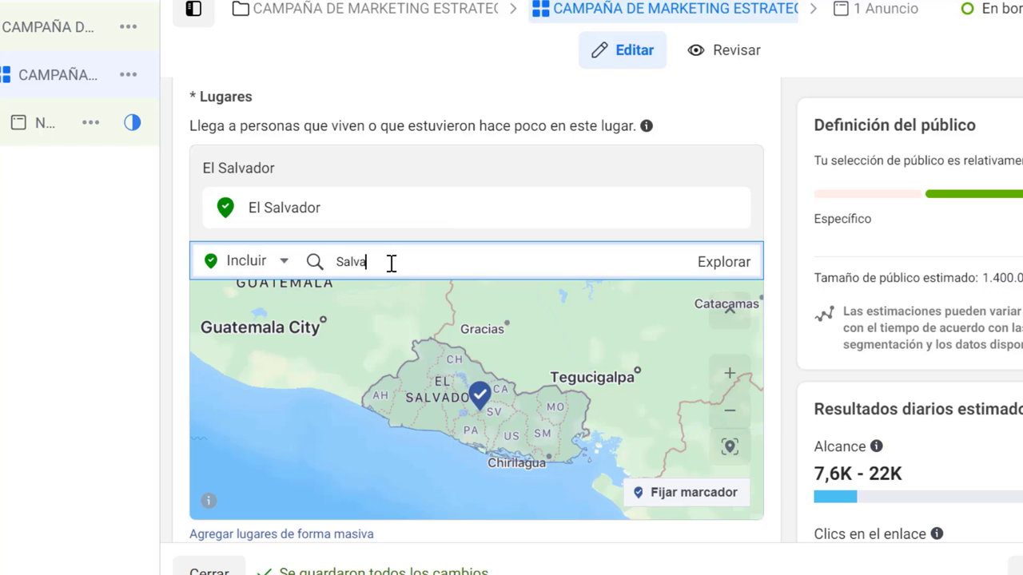
{"action": "type", "text": "dor"}
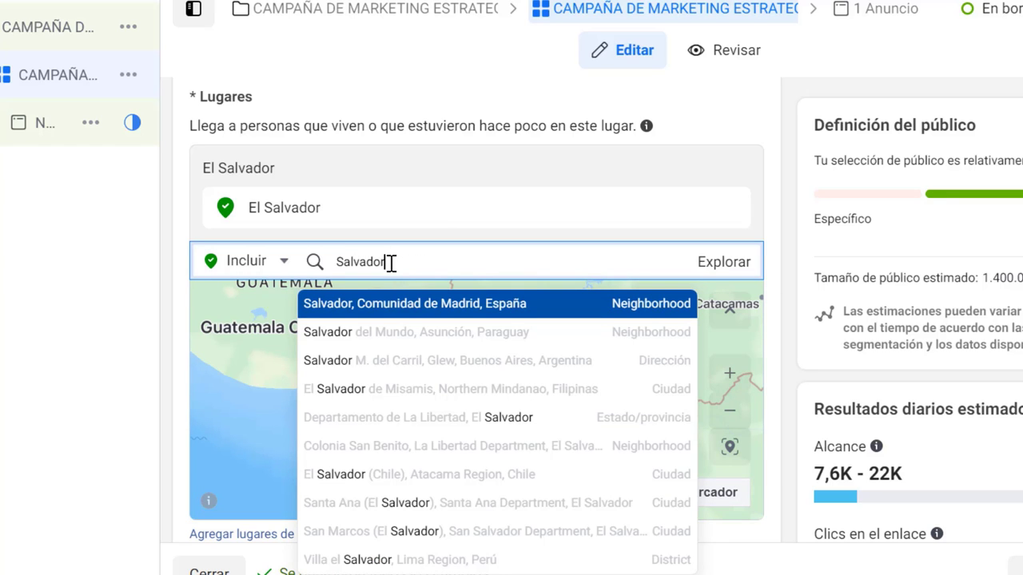
{"action": "key", "text": "BackSpace"}
{"action": "key", "text": "BackSpace"}
{"action": "key", "text": "BackSpace"}
{"action": "key", "text": "BackSpace"}
{"action": "key", "text": "BackSpace"}
{"action": "key", "text": "BackSpace"}
{"action": "key", "text": "BackSpace"}
{"action": "key", "text": "BackSpace"}
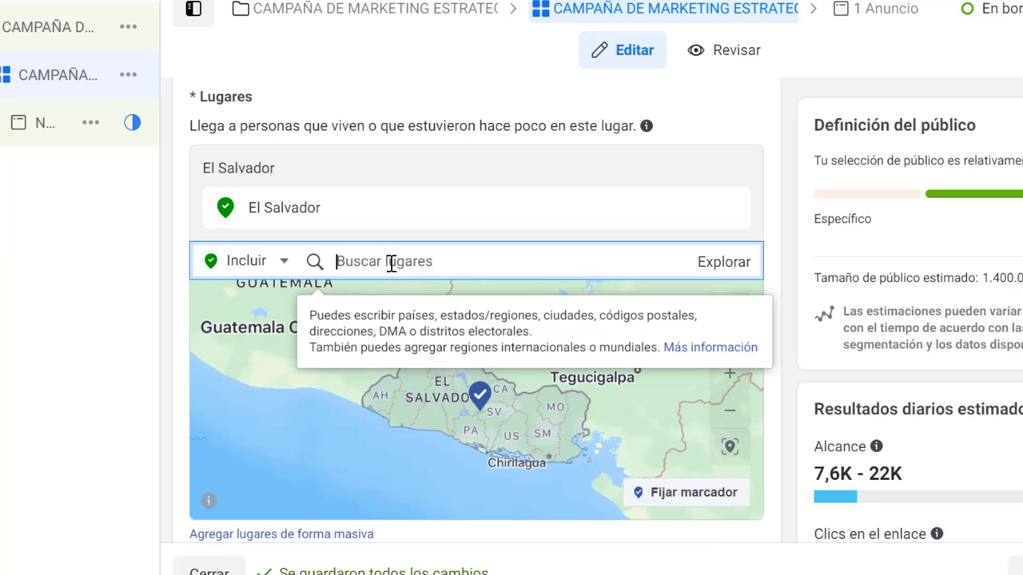
{"action": "type", "text": "San Salv"}
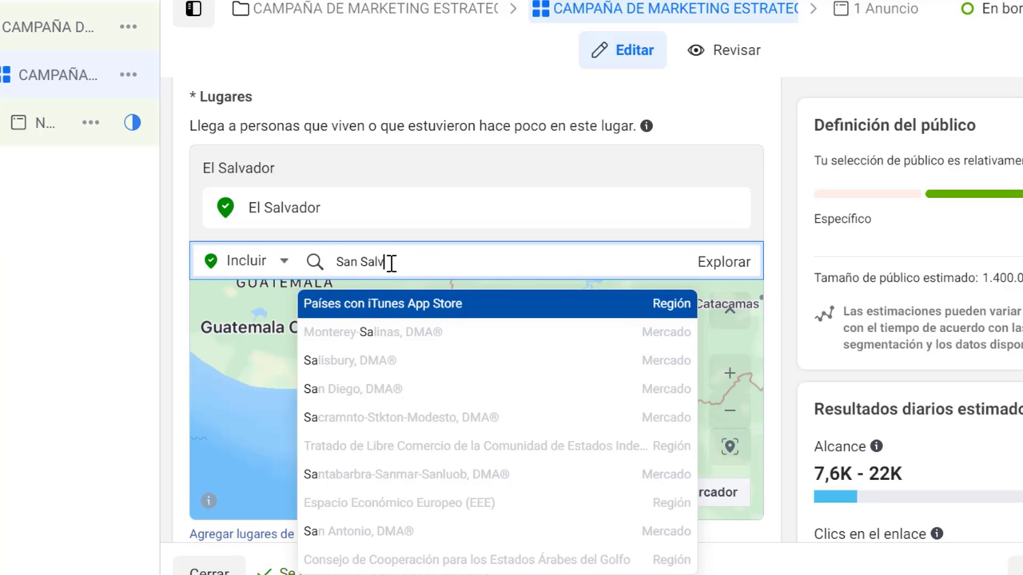
{"action": "type", "text": "ador"}
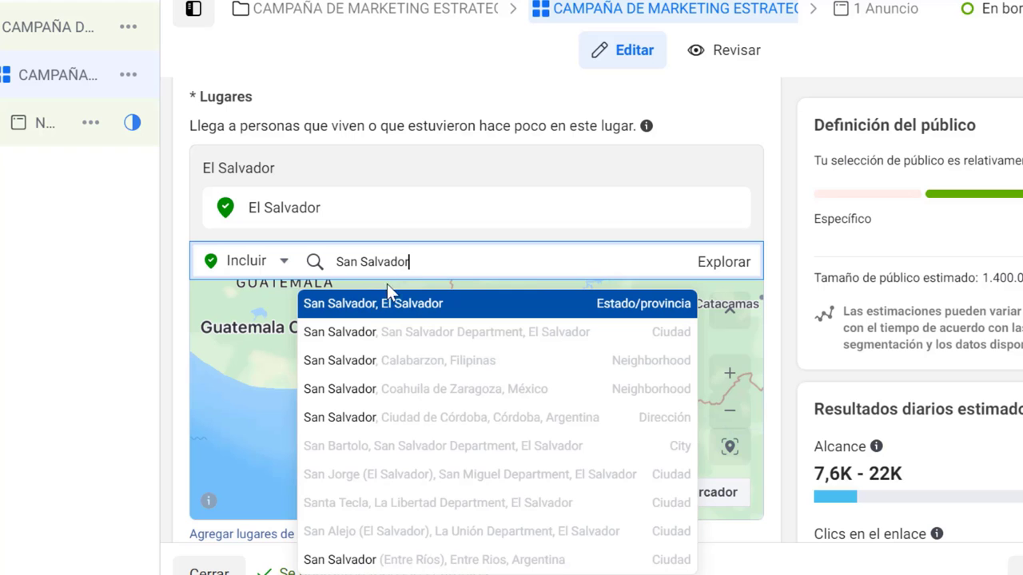
{"action": "left_click", "coordinate": [401, 307]}
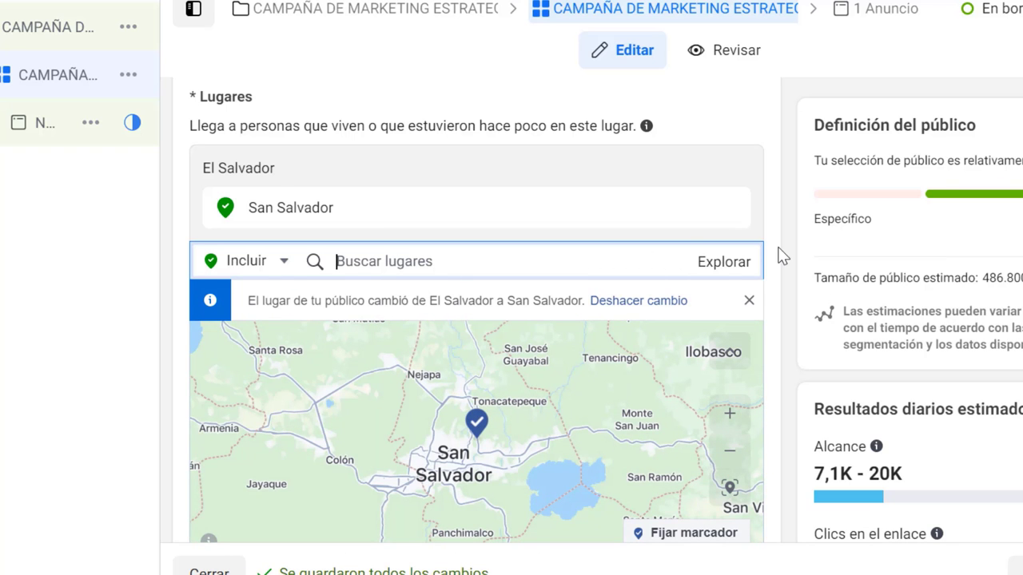
{"action": "scroll", "coordinate": [781, 256], "scroll_direction": "down", "scroll_amount": 3}
Browse the Datos demográficos detailed-targeting categories, then switch to the ad's settings page
{"action": "scroll", "coordinate": [781, 256], "scroll_direction": "down", "scroll_amount": 2}
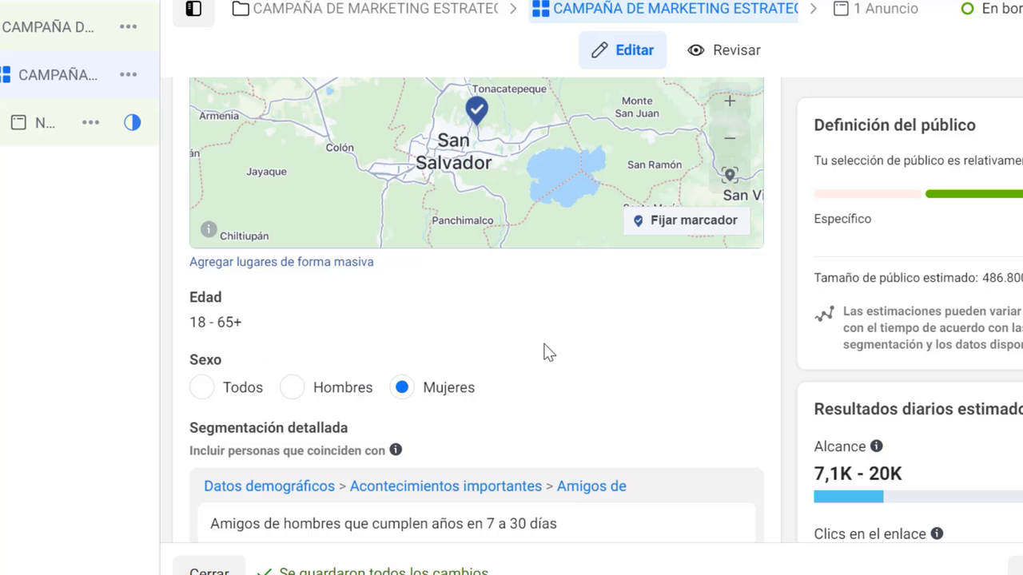
{"action": "scroll", "coordinate": [544, 351], "scroll_direction": "down", "scroll_amount": 2}
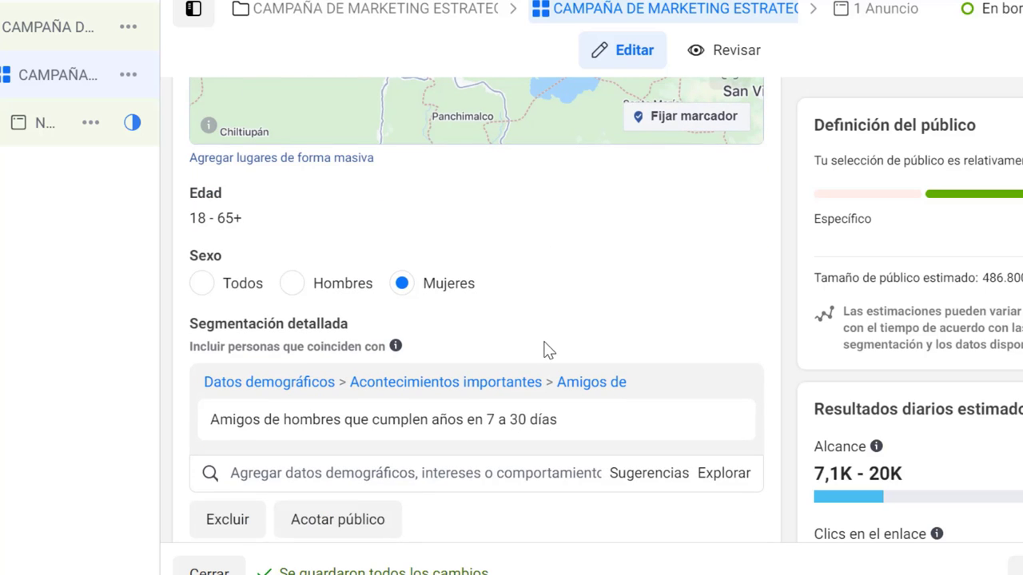
{"action": "mouse_move", "coordinate": [395, 346]}
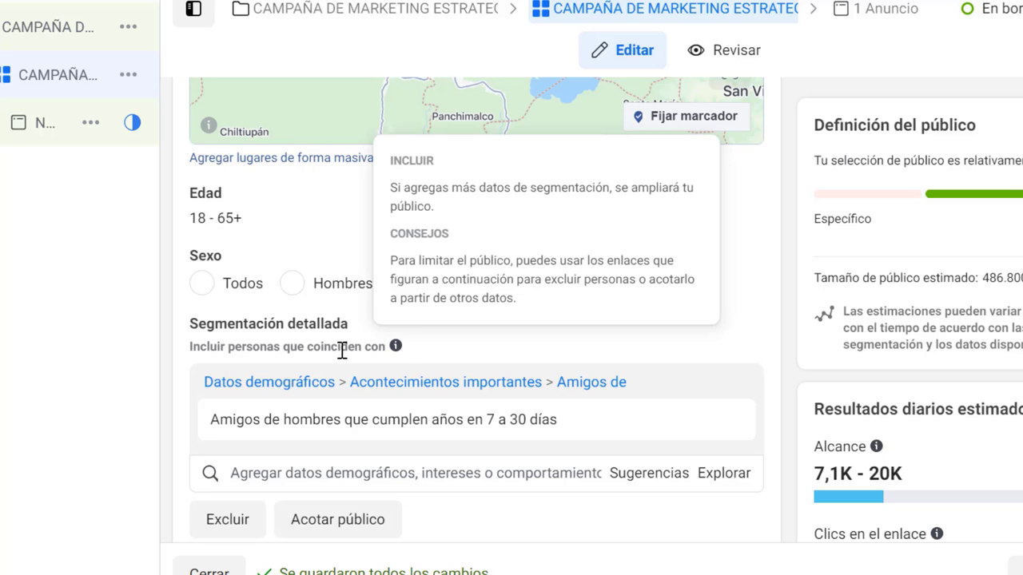
{"action": "left_click", "coordinate": [252, 385]}
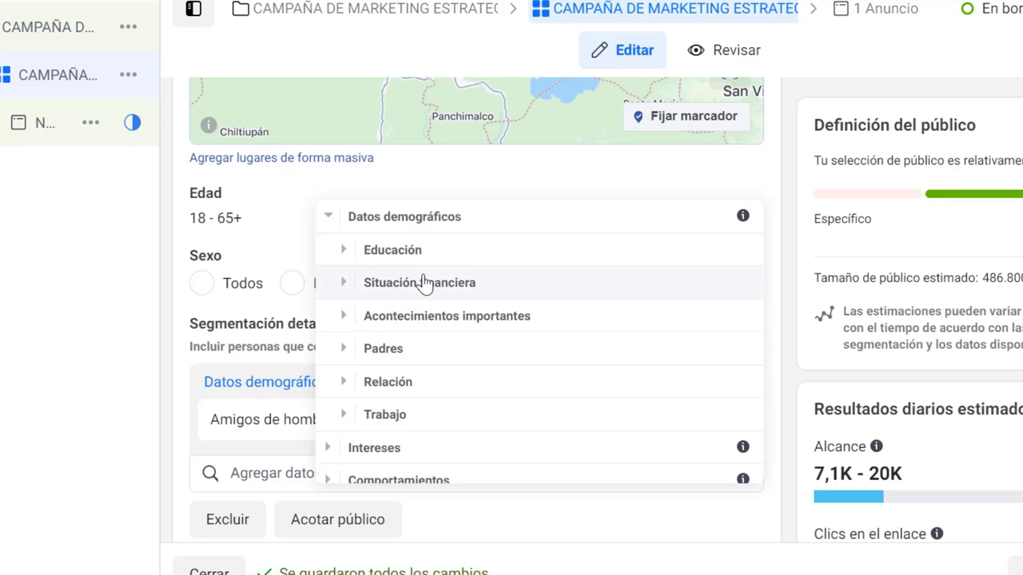
{"action": "scroll", "coordinate": [417, 352], "scroll_direction": "down", "scroll_amount": 1}
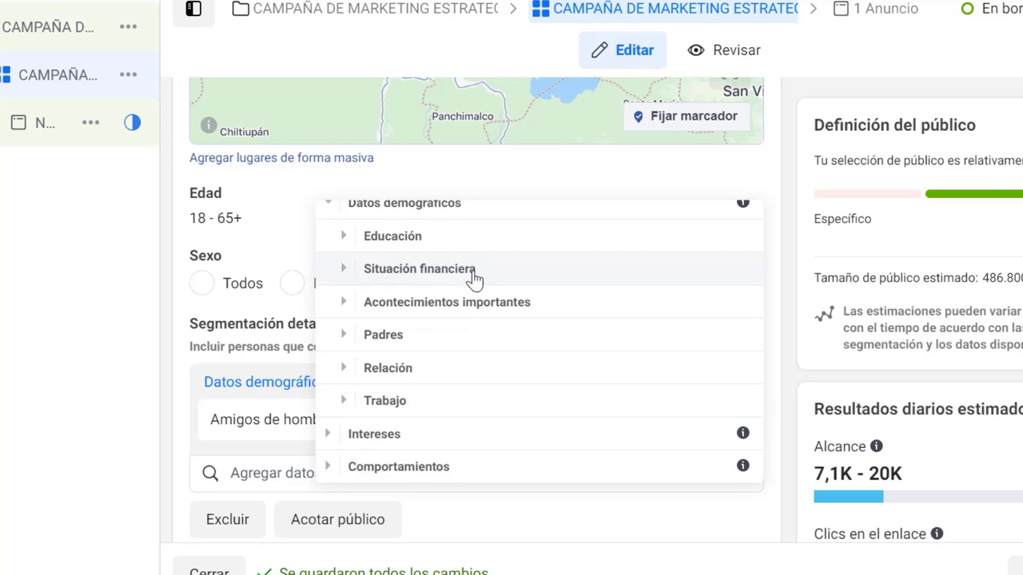
{"action": "scroll", "coordinate": [473, 279], "scroll_direction": "up", "scroll_amount": 1}
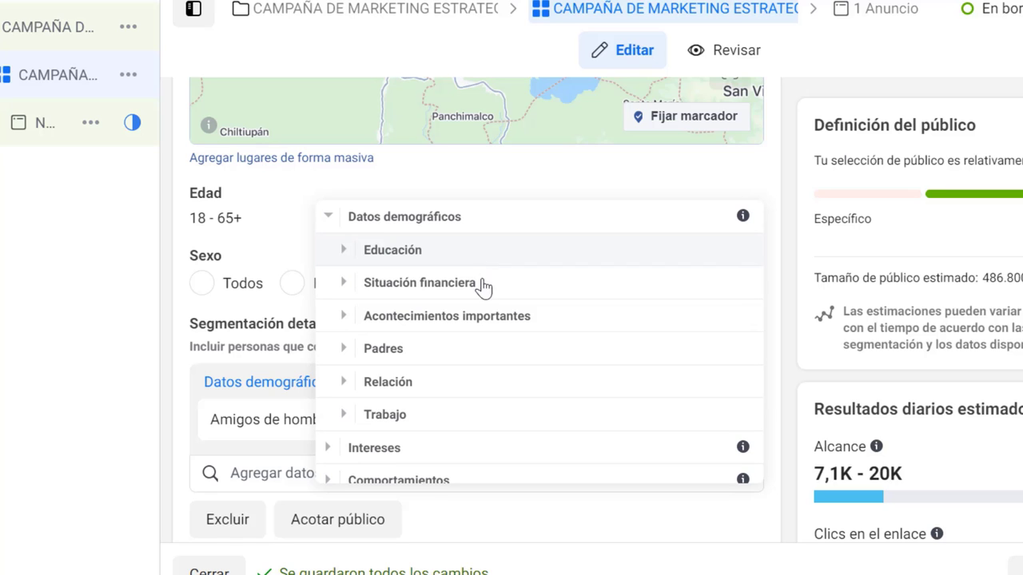
{"action": "left_click", "coordinate": [45, 122]}
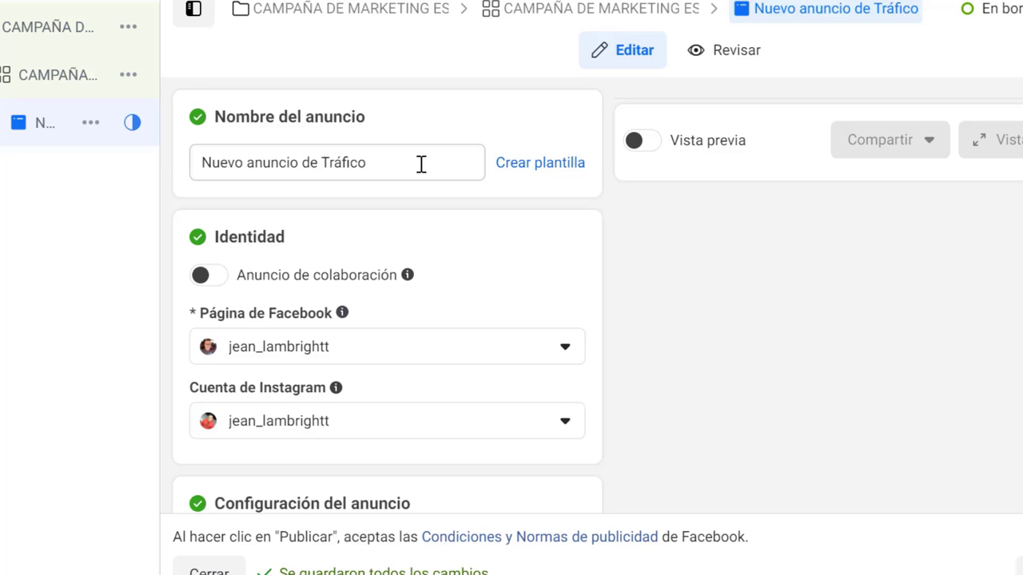
Rename the ad from 'Nuevo anuncio de Tráfico' to 'Campaña de Marketing Estratégico', fixing typos
{"action": "left_click", "coordinate": [421, 164]}
{"action": "key", "text": "BackSpace"}
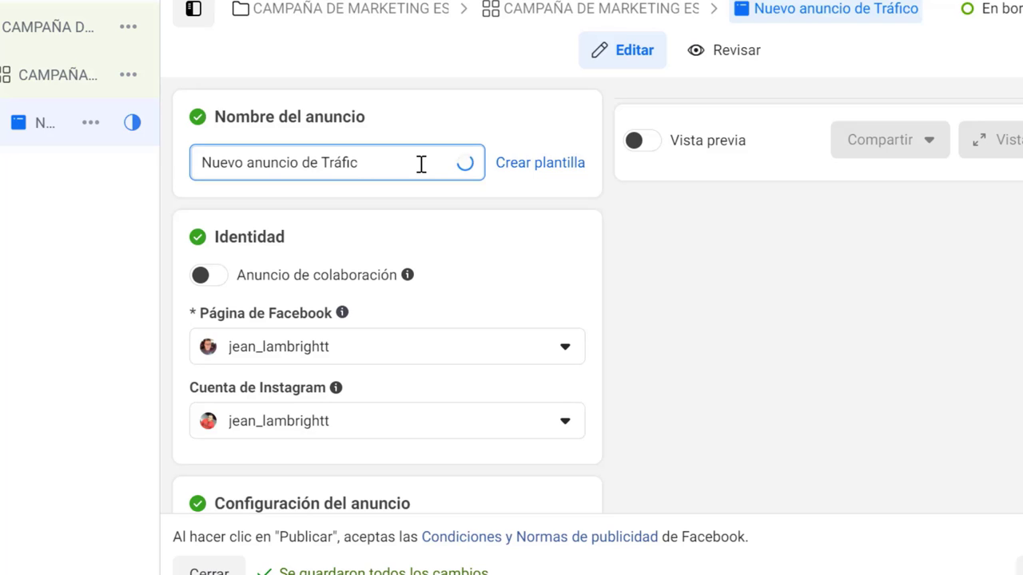
{"action": "key", "text": "BackSpace"}
{"action": "key", "text": "BackSpace"}
{"action": "key", "text": "BackSpace"}
{"action": "key", "text": "BackSpace"}
{"action": "key", "text": "BackSpace"}
{"action": "key", "text": "BackSpace"}
{"action": "key", "text": "BackSpace"}
{"action": "key", "text": "BackSpace"}
{"action": "key", "text": "BackSpace"}
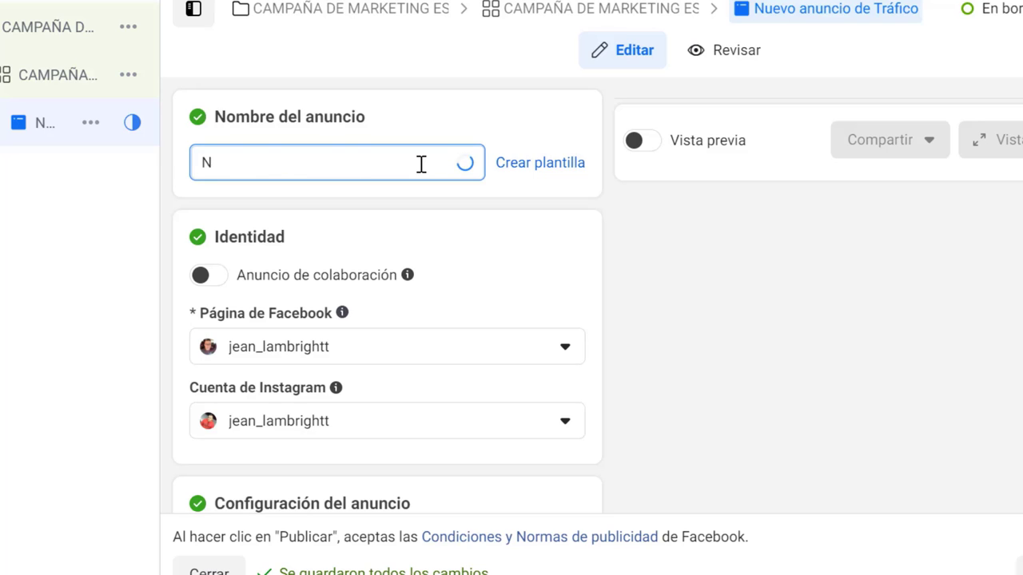
{"action": "key", "text": "BackSpace"}
{"action": "type", "text": "CMAPA"}
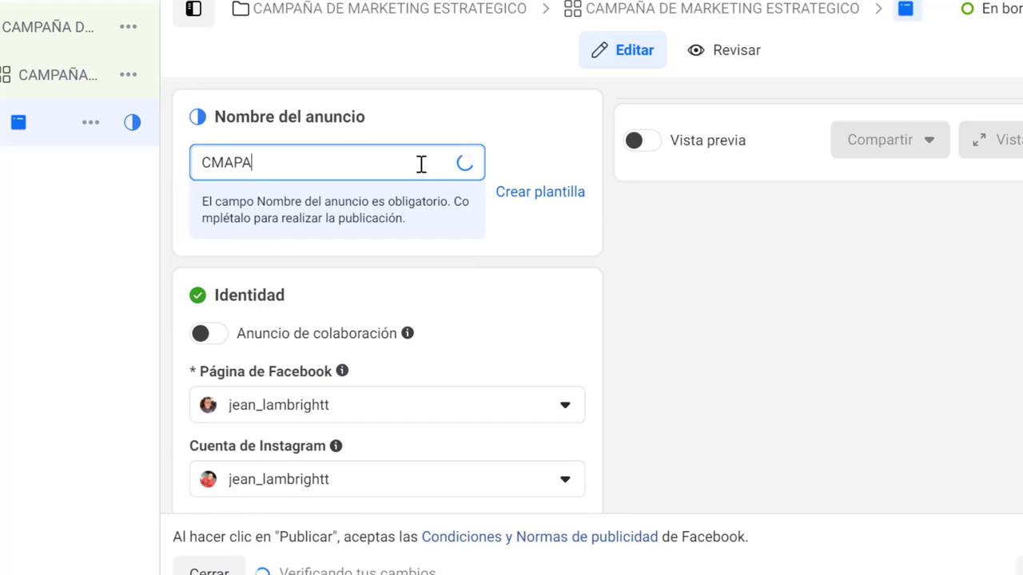
{"action": "key", "text": "BackSpace"}
{"action": "key", "text": "BackSpace"}
{"action": "key", "text": "BackSpace"}
{"action": "key", "text": "BackSpace"}
{"action": "type", "text": "am"}
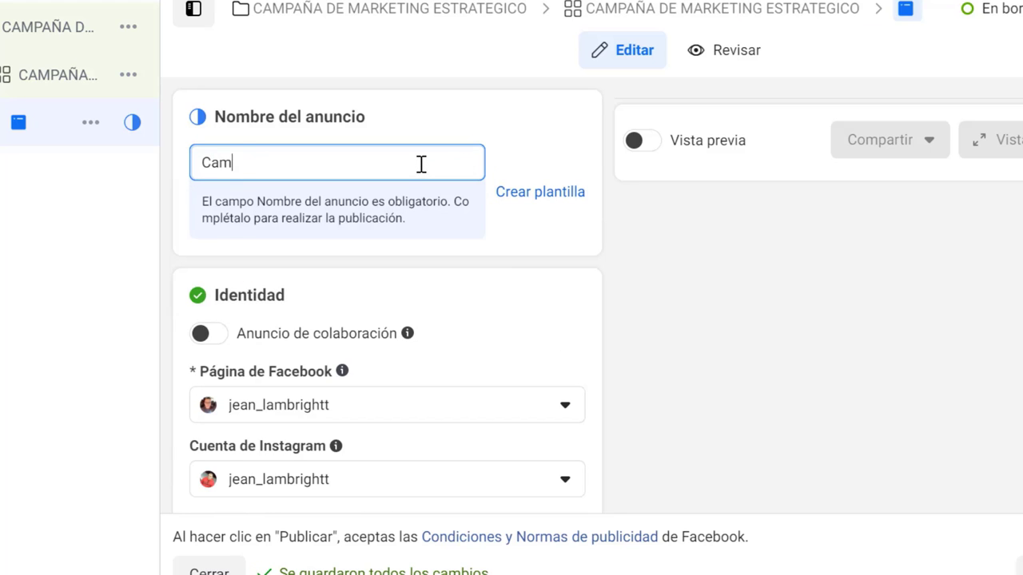
{"action": "type", "text": "paña de M"}
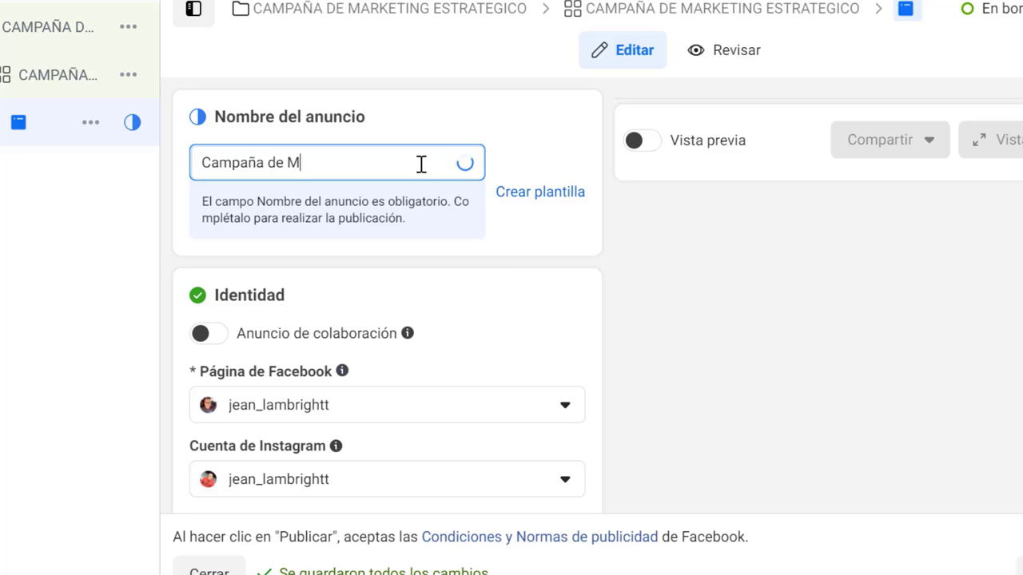
{"action": "type", "text": "arketing"}
{"action": "type", "text": " Estartegico"}
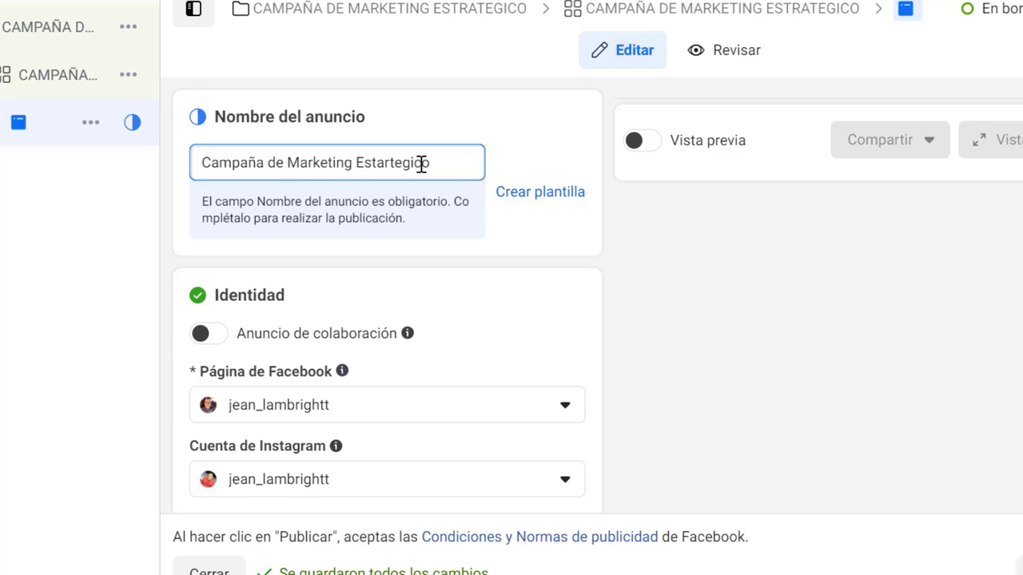
{"action": "key", "text": "BackSpace"}
{"action": "key", "text": "BackSpace"}
{"action": "key", "text": "BackSpace"}
{"action": "key", "text": "BackSpace"}
{"action": "key", "text": "BackSpace"}
{"action": "key", "text": "BackSpace"}
{"action": "key", "text": "BackSpace"}
{"action": "key", "text": "BackSpace"}
{"action": "type", "text": "r"}
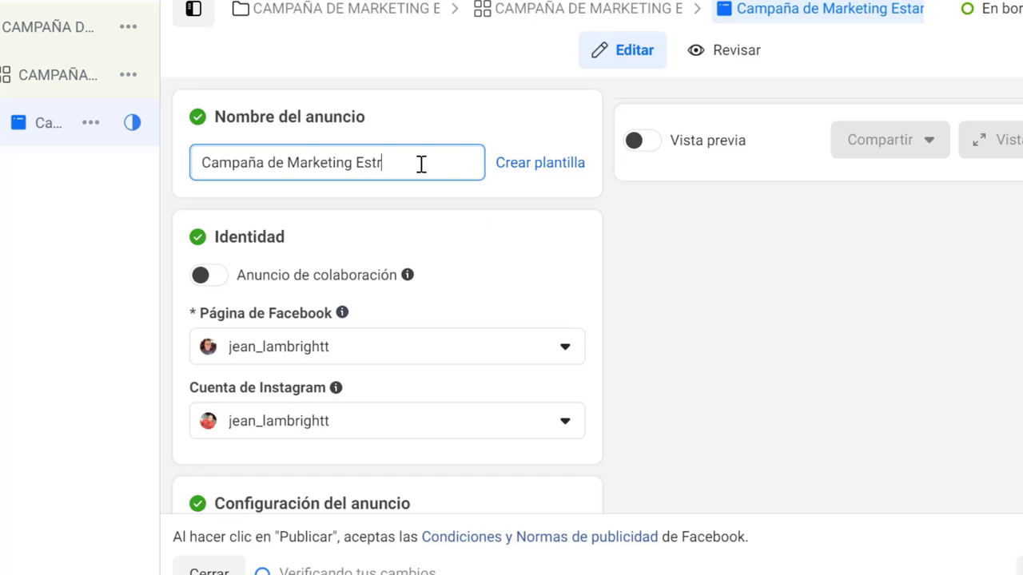
{"action": "type", "text": "ateg"}
{"action": "key", "text": "BackSpace"}
{"action": "key", "text": "BackSpace"}
{"action": "type", "text": "ég"}
{"action": "type", "text": "ico"}
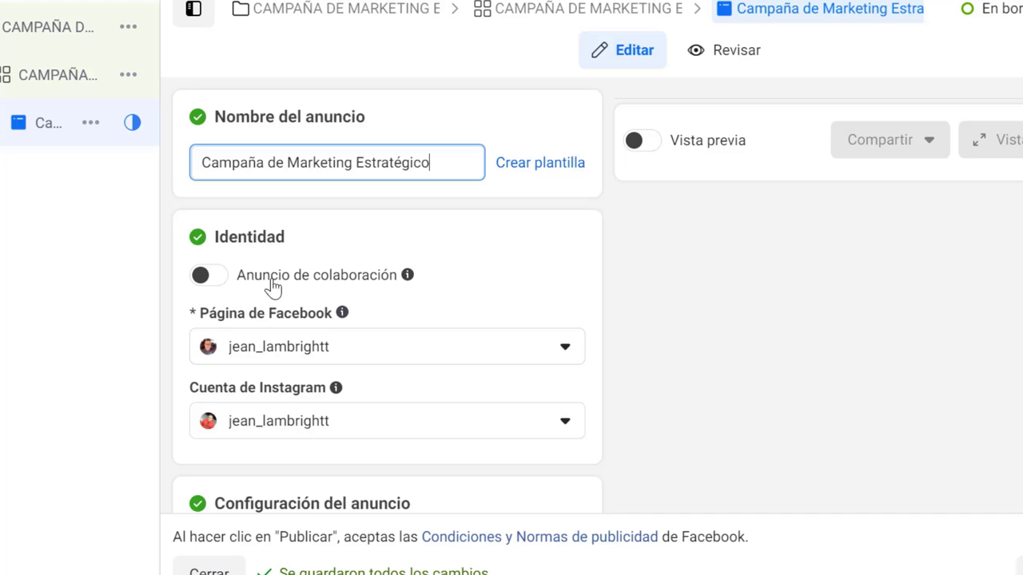
{"action": "left_click", "coordinate": [209, 276]}
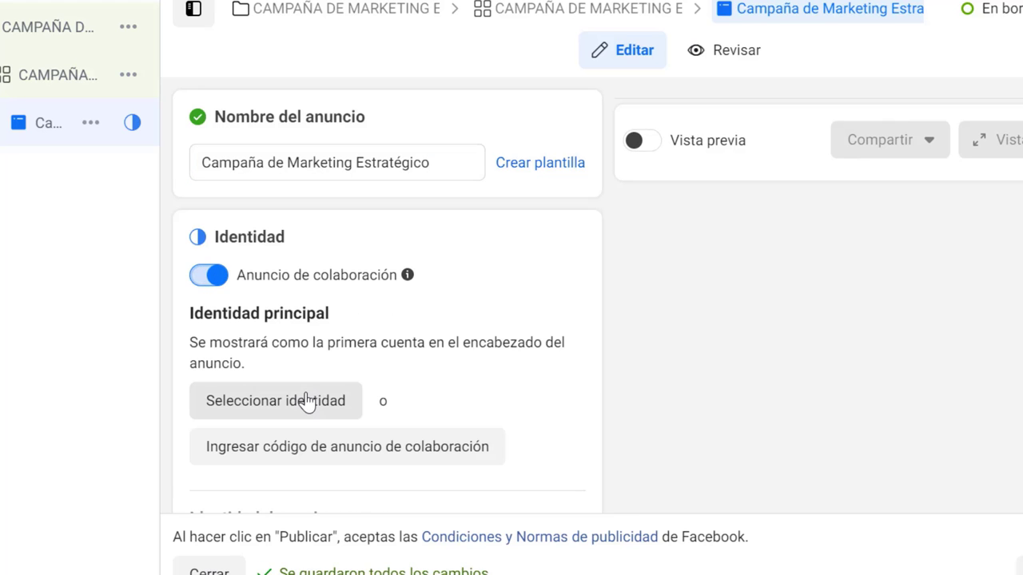
{"action": "scroll", "coordinate": [309, 399], "scroll_direction": "down", "scroll_amount": 1}
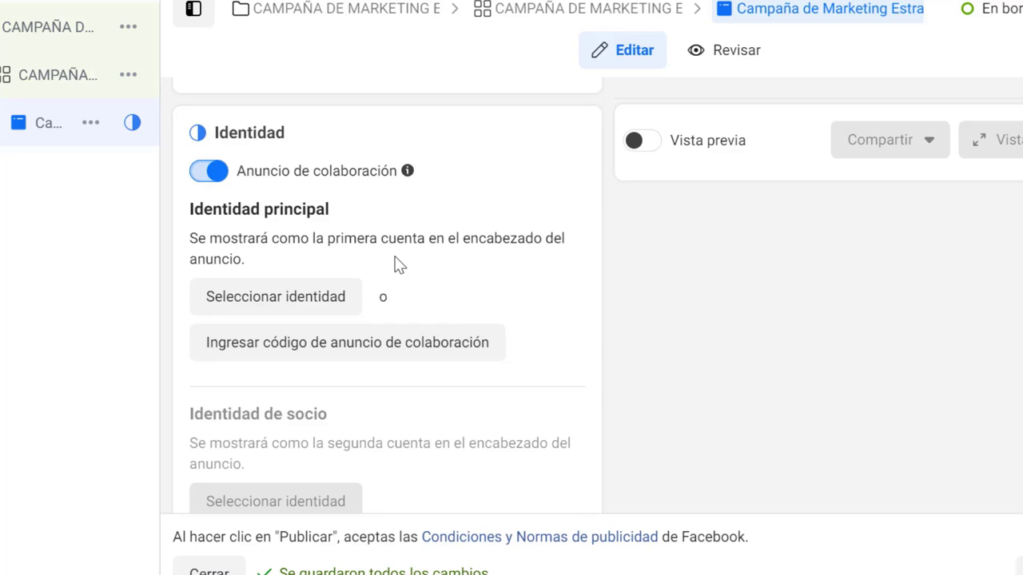
{"action": "left_click", "coordinate": [212, 172]}
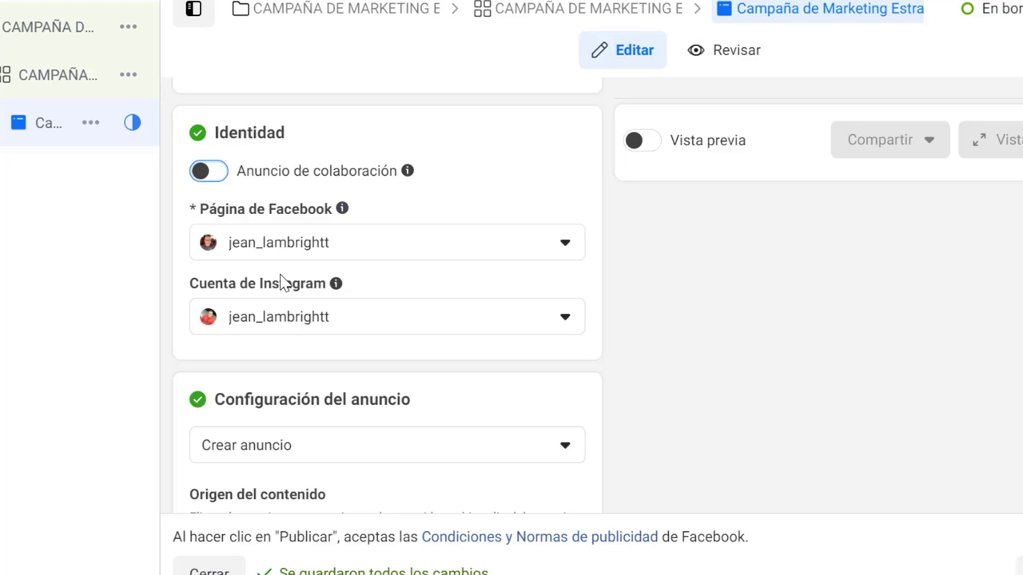
{"action": "scroll", "coordinate": [470, 144], "scroll_direction": "down", "scroll_amount": 3}
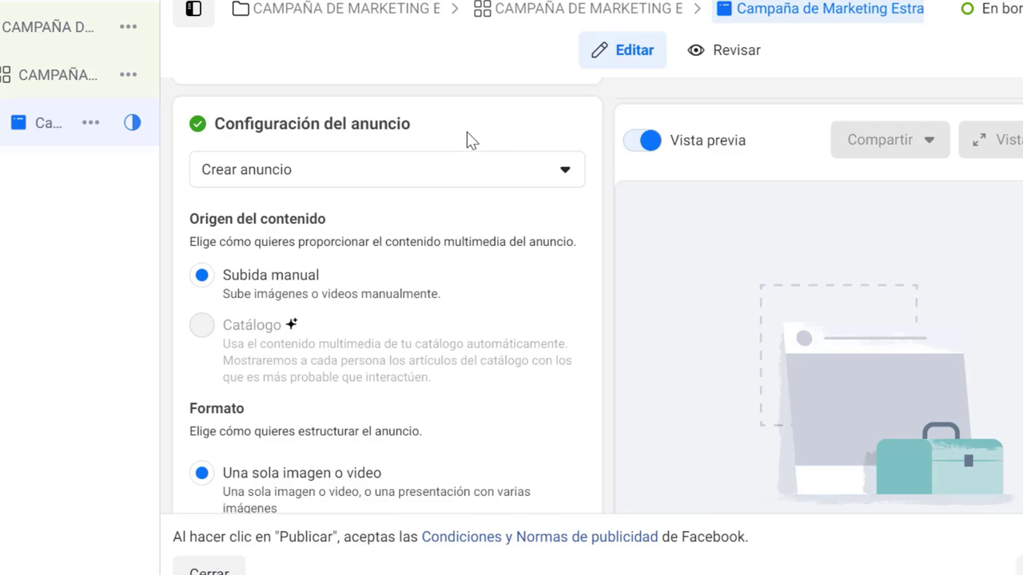
{"action": "left_click", "coordinate": [458, 162]}
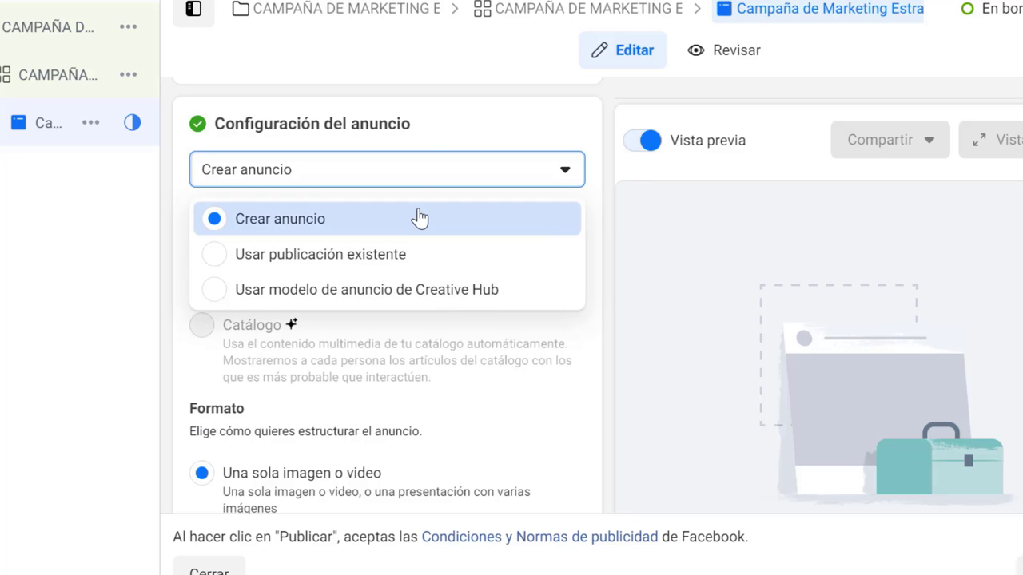
{"action": "left_click", "coordinate": [441, 129]}
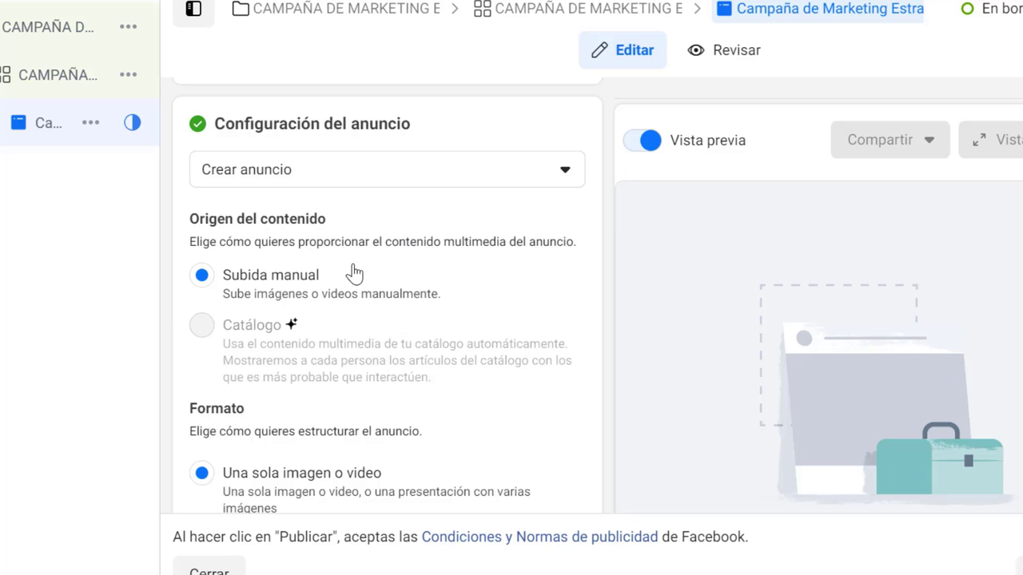
{"action": "scroll", "coordinate": [354, 274], "scroll_direction": "down", "scroll_amount": 2}
{"action": "scroll", "coordinate": [336, 284], "scroll_direction": "down", "scroll_amount": 1}
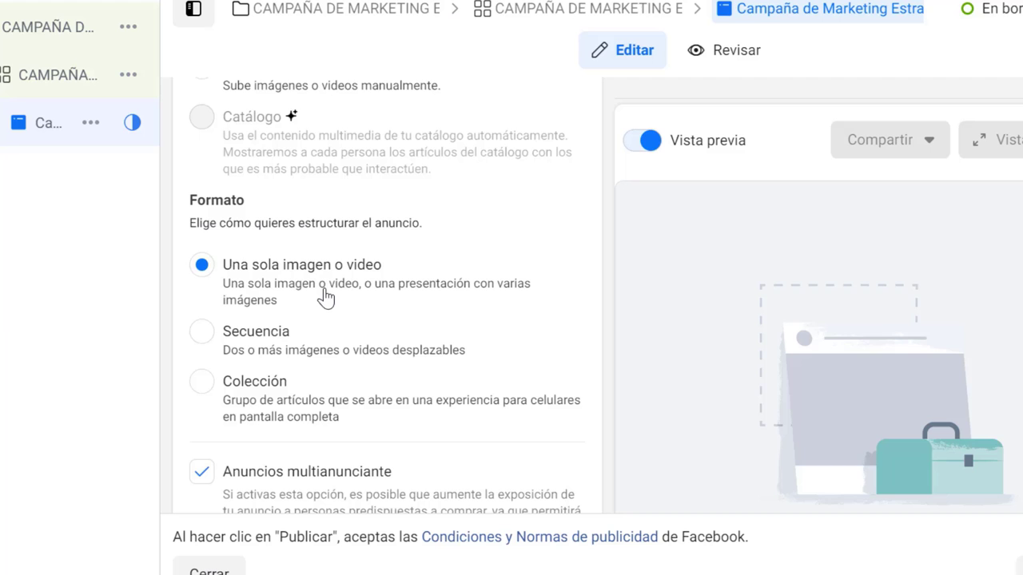
{"action": "scroll", "coordinate": [326, 296], "scroll_direction": "down", "scroll_amount": 4}
{"action": "scroll", "coordinate": [326, 296], "scroll_direction": "down", "scroll_amount": 1}
{"action": "scroll", "coordinate": [326, 296], "scroll_direction": "down", "scroll_amount": 2}
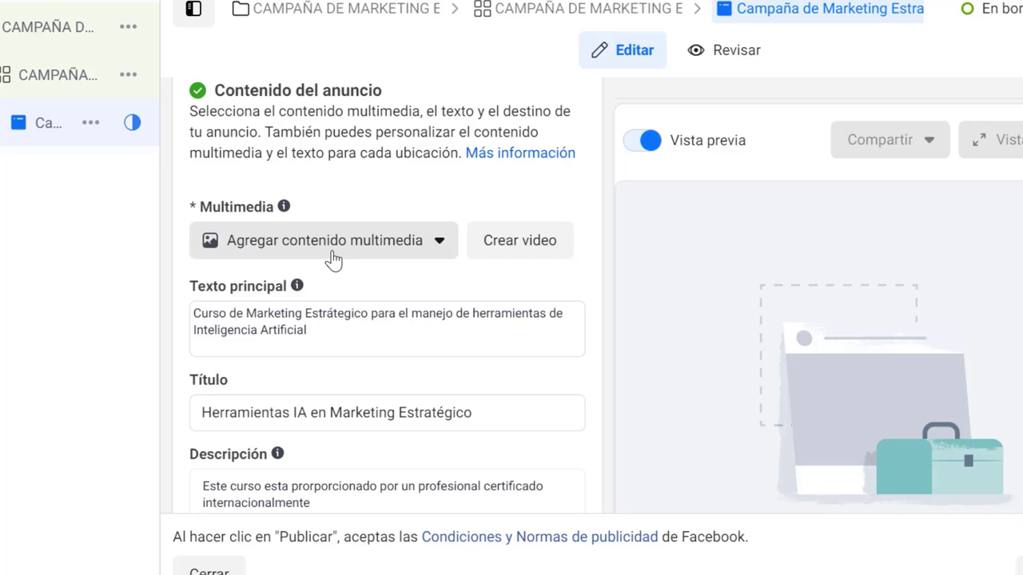
Add the 'toma decisiones' account image as the ad's media and accept the Advantage+ variations
{"action": "left_click", "coordinate": [342, 253]}
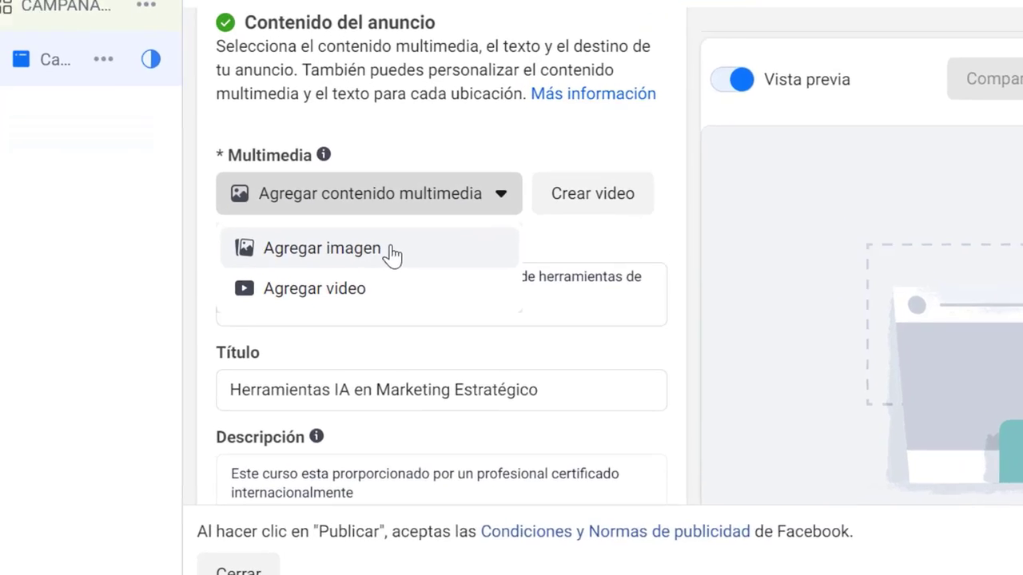
{"action": "left_click", "coordinate": [344, 293]}
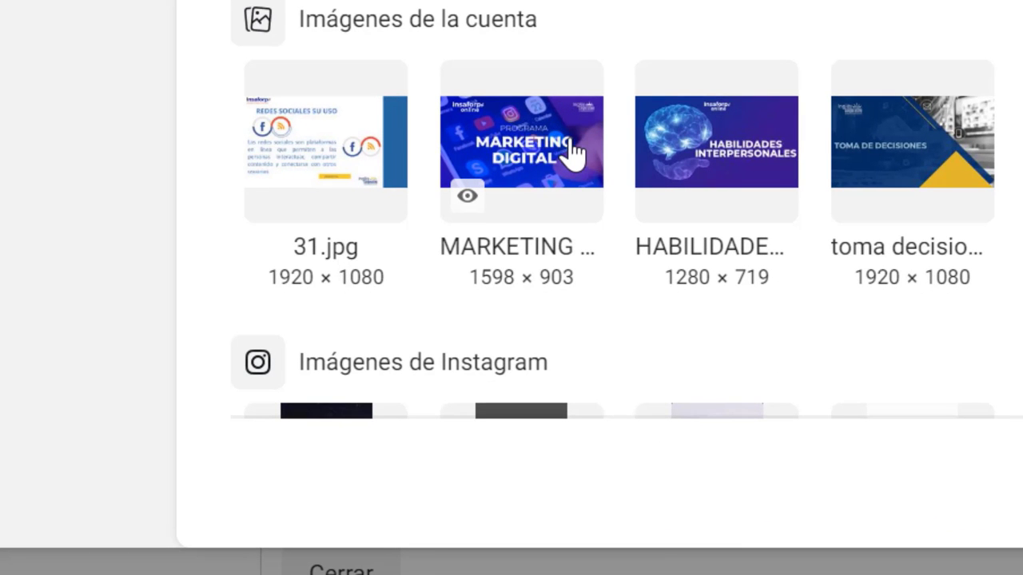
{"action": "left_click", "coordinate": [927, 145]}
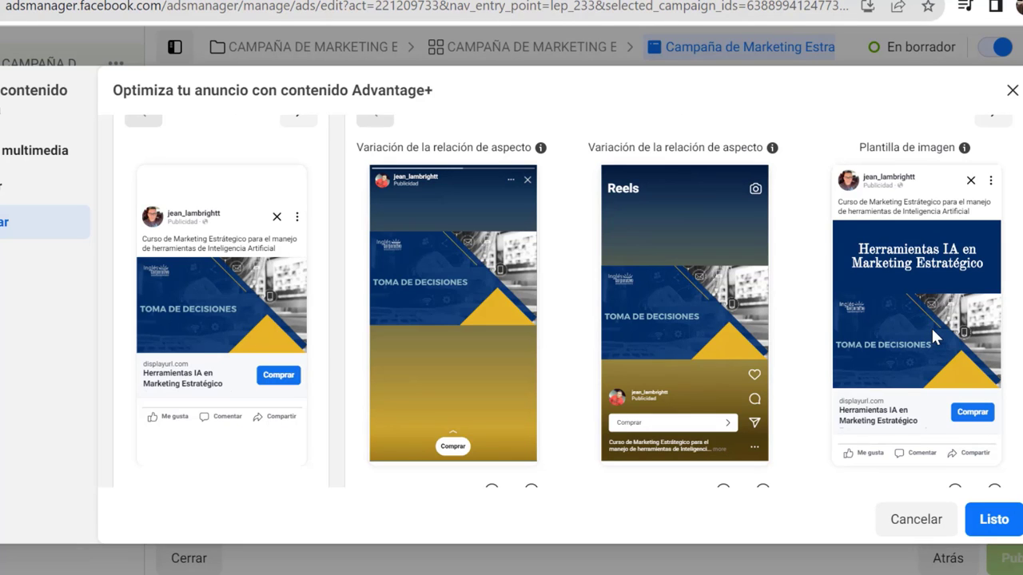
{"action": "left_click", "coordinate": [1005, 520]}
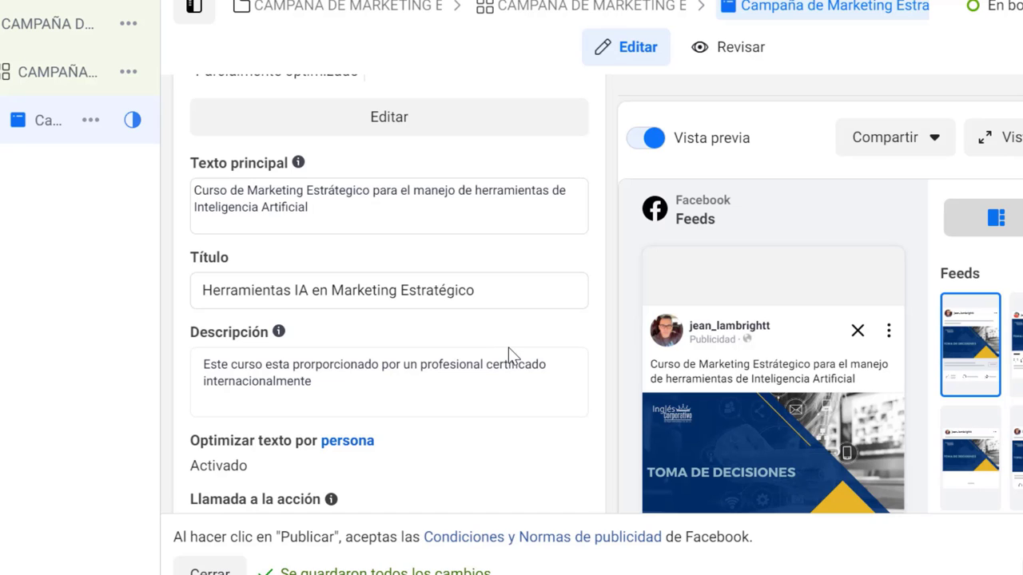
{"action": "scroll", "coordinate": [509, 349], "scroll_direction": "down", "scroll_amount": 1}
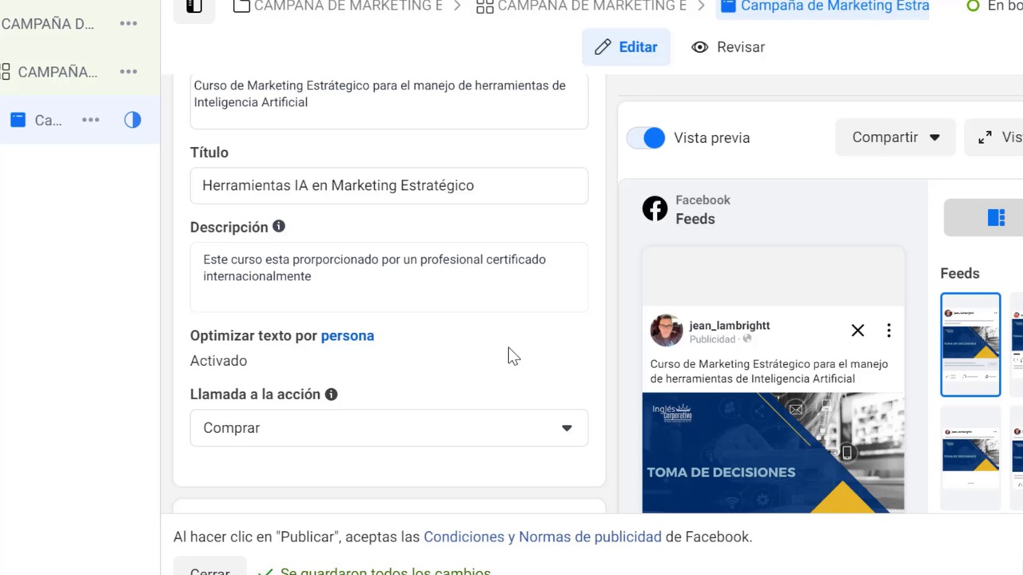
{"action": "left_click", "coordinate": [434, 428]}
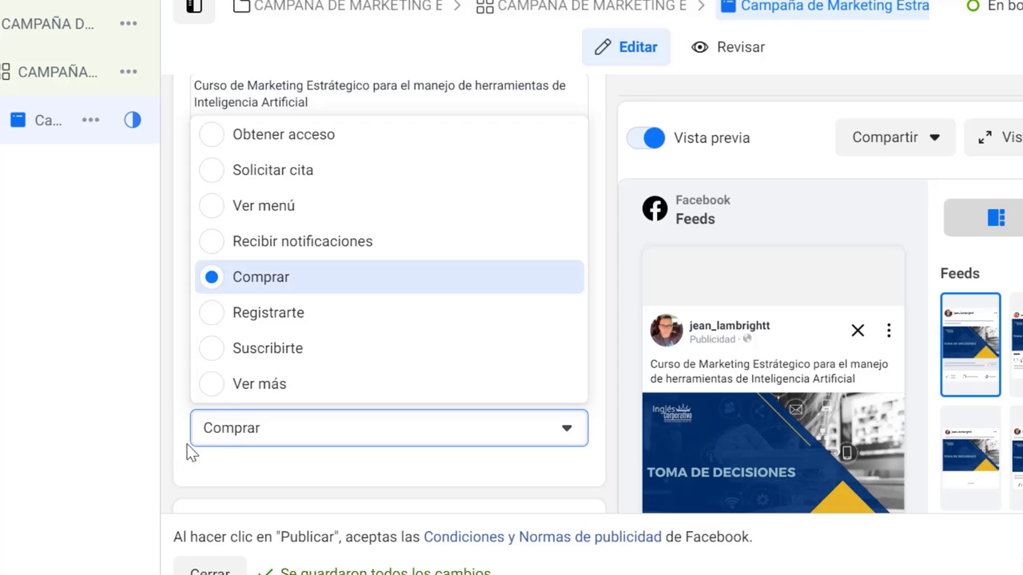
{"action": "left_click", "coordinate": [196, 471]}
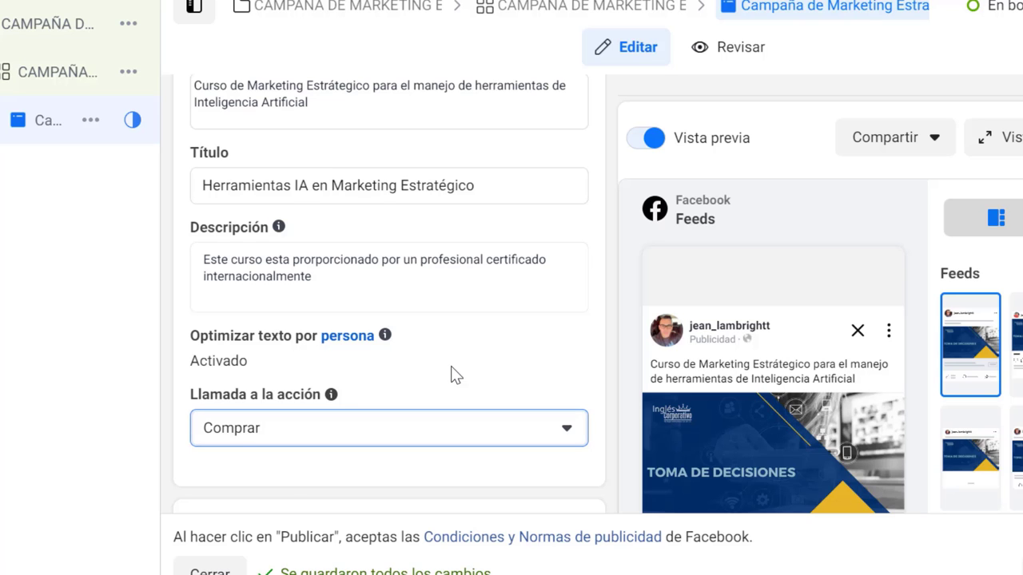
{"action": "scroll", "coordinate": [451, 366], "scroll_direction": "down", "scroll_amount": 2}
{"action": "scroll", "coordinate": [450, 366], "scroll_direction": "down", "scroll_amount": 2}
{"action": "scroll", "coordinate": [451, 366], "scroll_direction": "down", "scroll_amount": 2}
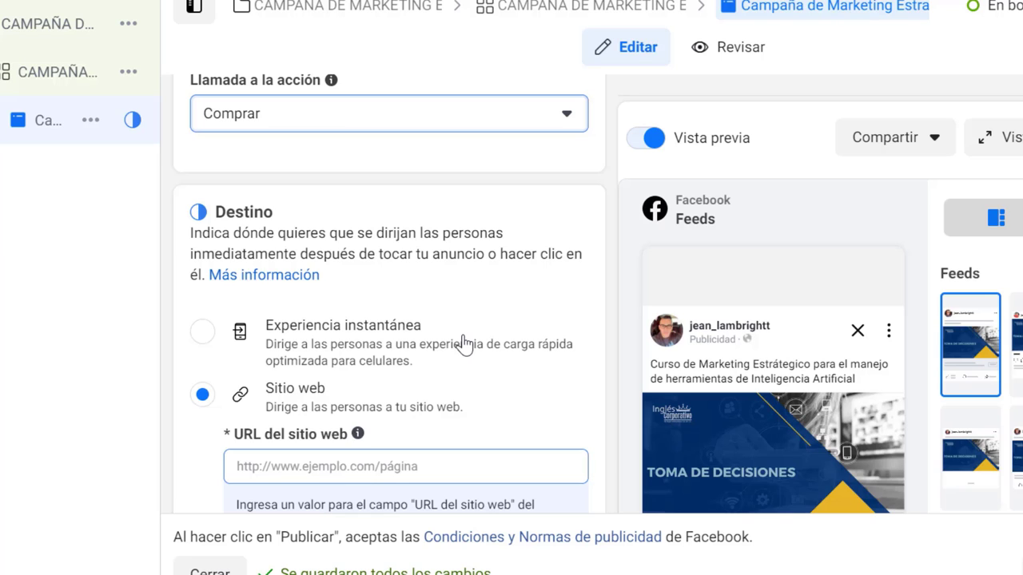
{"action": "scroll", "coordinate": [464, 341], "scroll_direction": "down", "scroll_amount": 2}
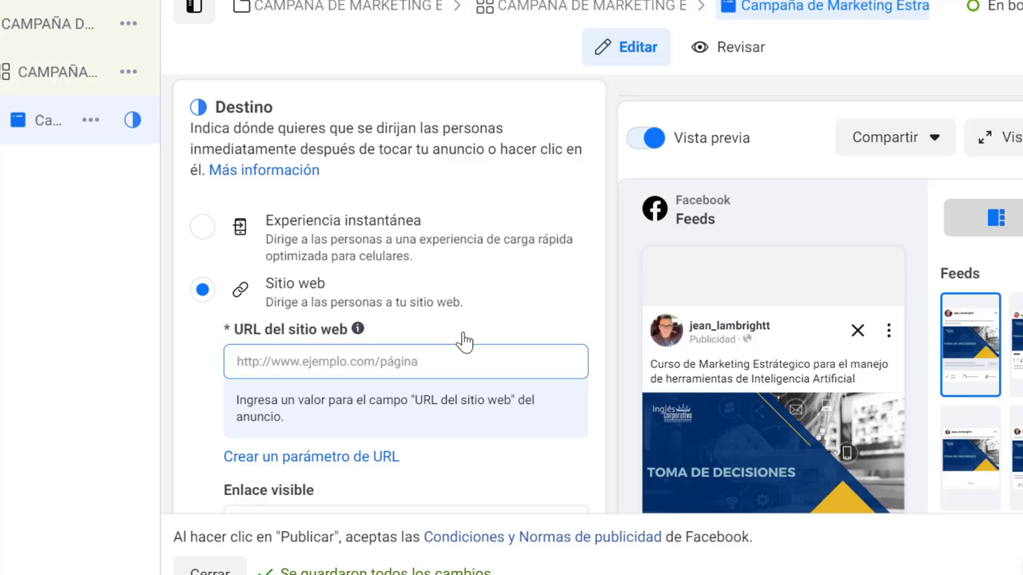
{"action": "scroll", "coordinate": [465, 341], "scroll_direction": "down", "scroll_amount": 2}
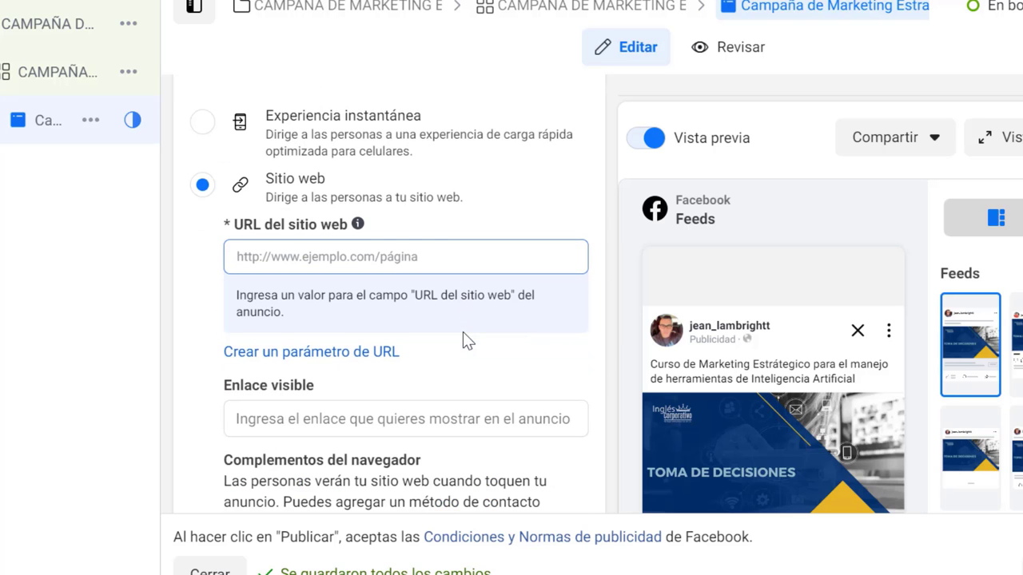
{"action": "scroll", "coordinate": [464, 341], "scroll_direction": "down", "scroll_amount": 2}
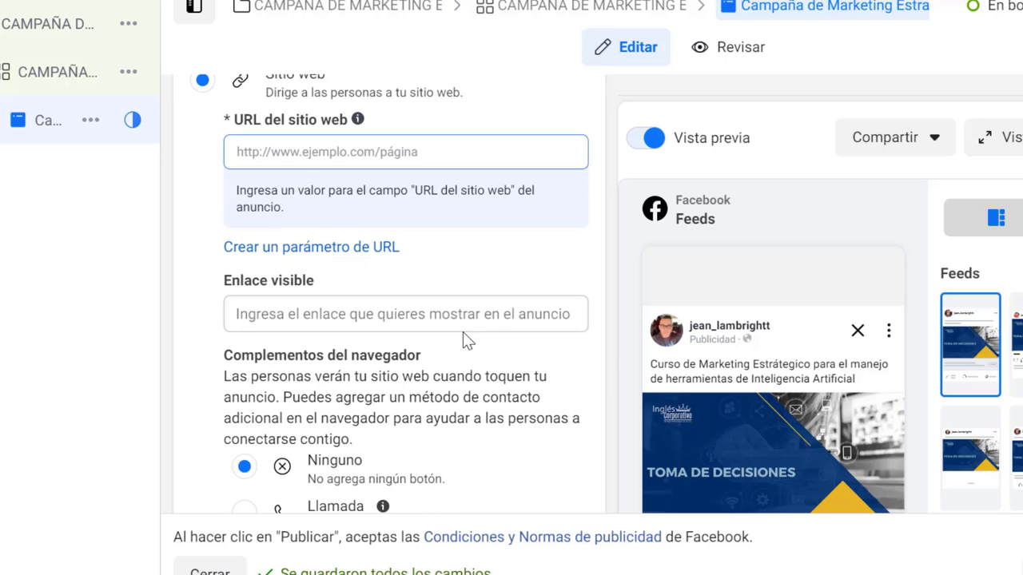
{"action": "scroll", "coordinate": [463, 331], "scroll_direction": "down", "scroll_amount": 2}
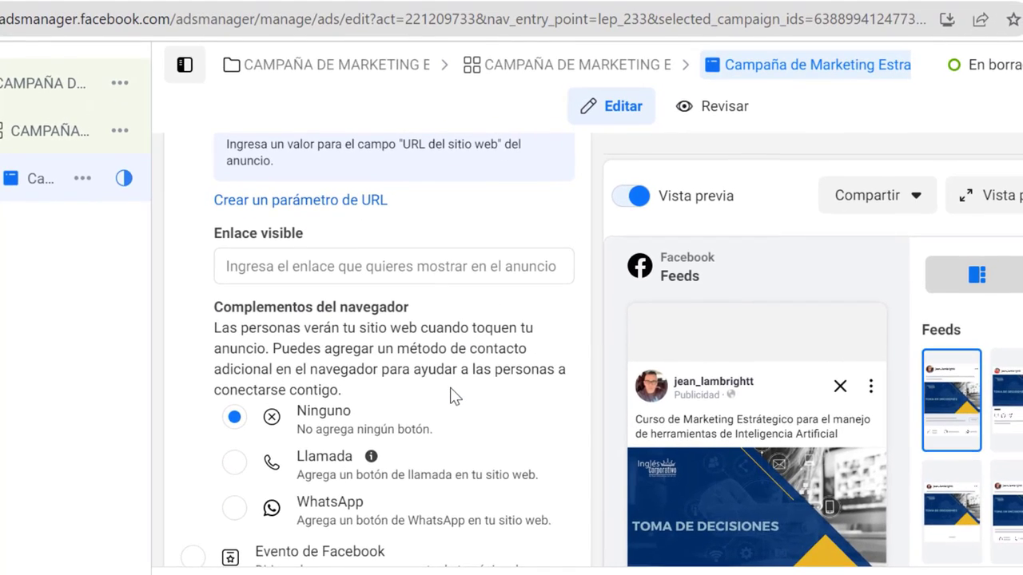